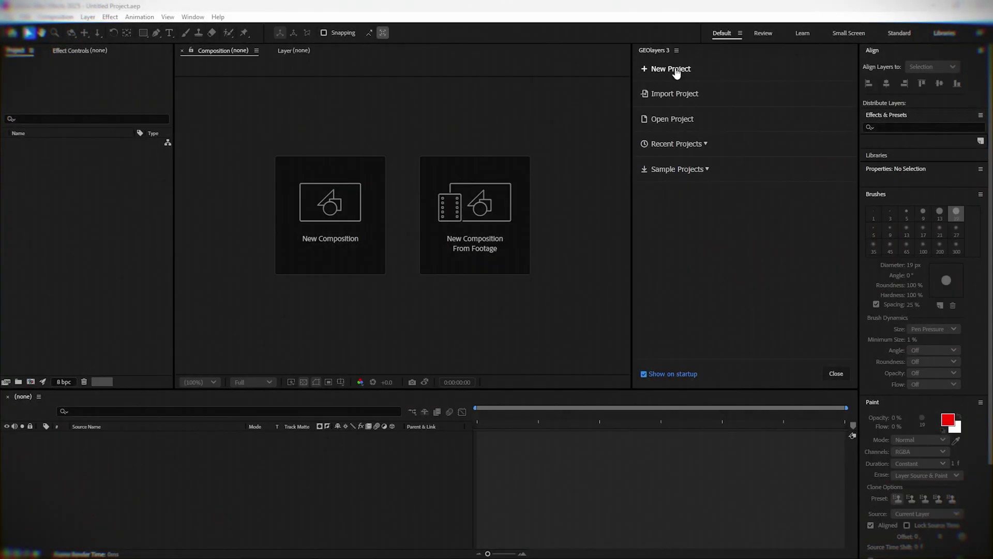
Step: Start a new GEOlayers project and set the mapcomp duration to 10 seconds before moving on to the imagery styles
{"action": "left_click", "coordinate": [675, 72]}
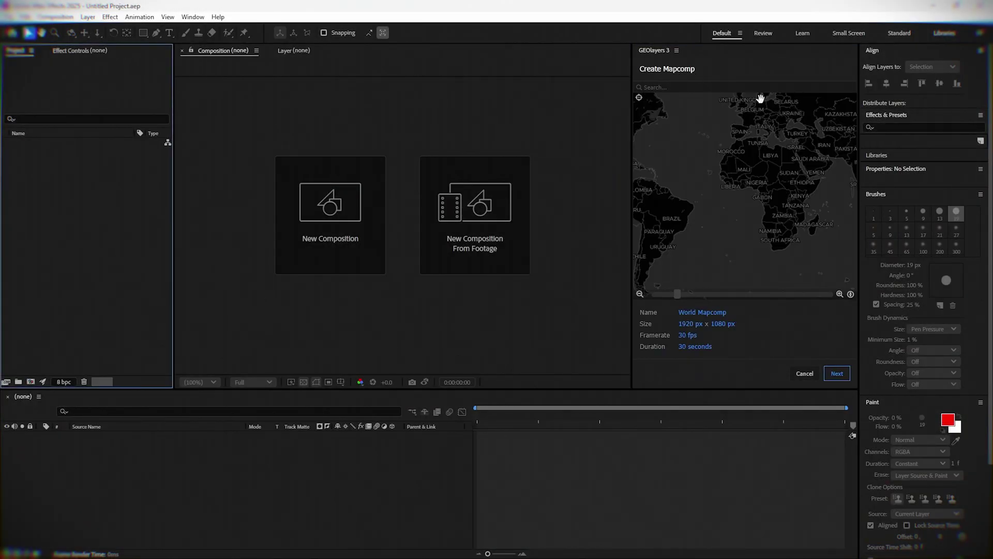
{"action": "left_click", "coordinate": [699, 348]}
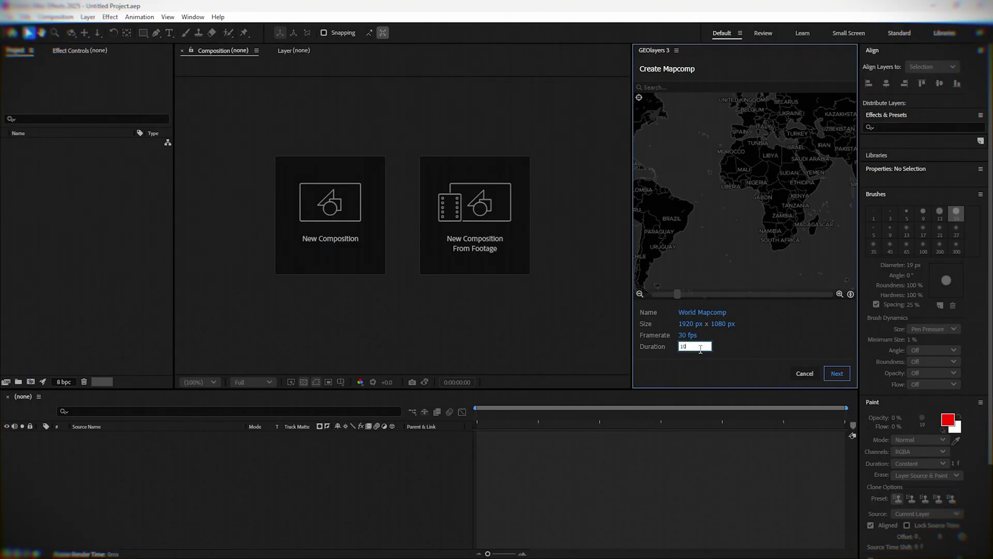
{"action": "key", "text": "Return"}
{"action": "left_click", "coordinate": [837, 372]}
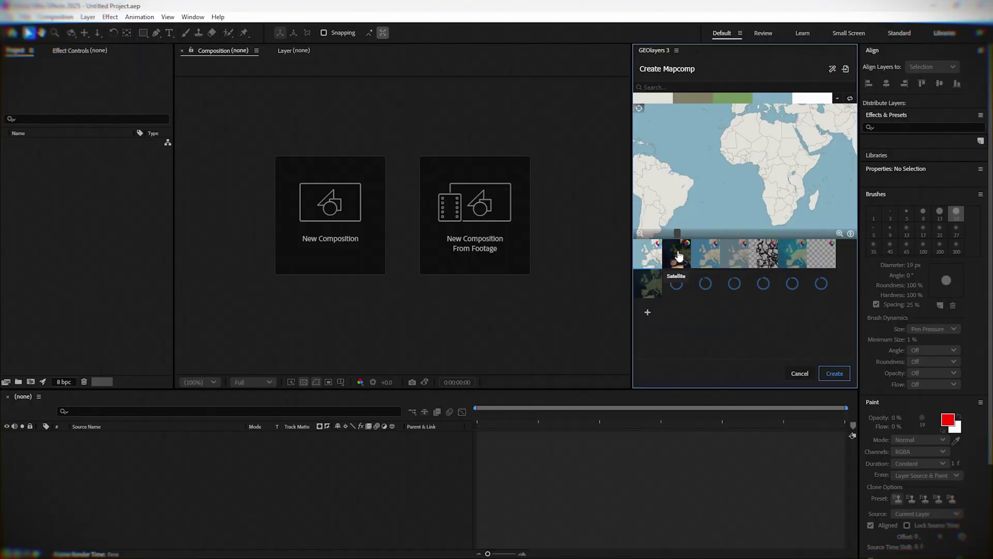
Step: Choose the Satellite imagery for the mapcomp and create it
{"action": "left_click", "coordinate": [678, 256]}
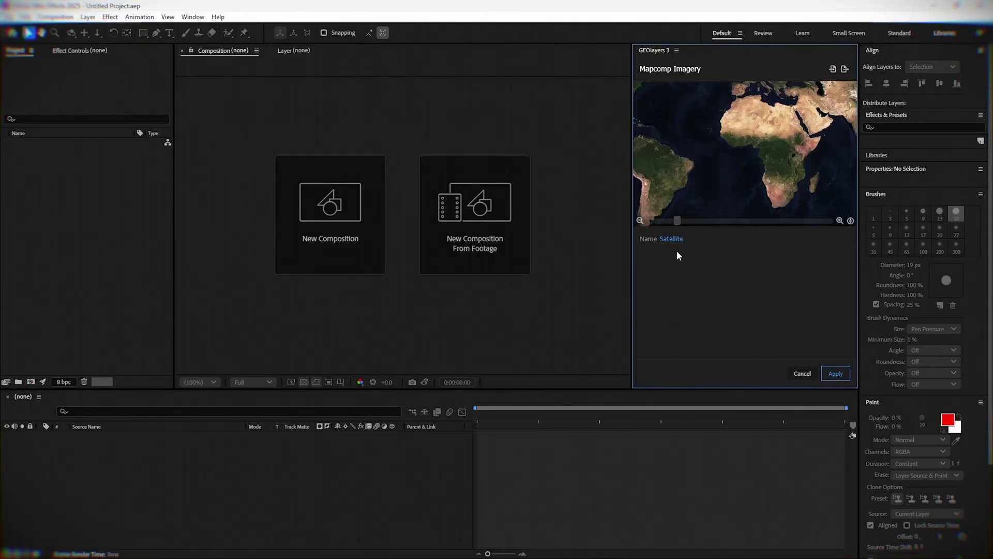
{"action": "left_click", "coordinate": [835, 373]}
{"action": "left_click", "coordinate": [835, 374]}
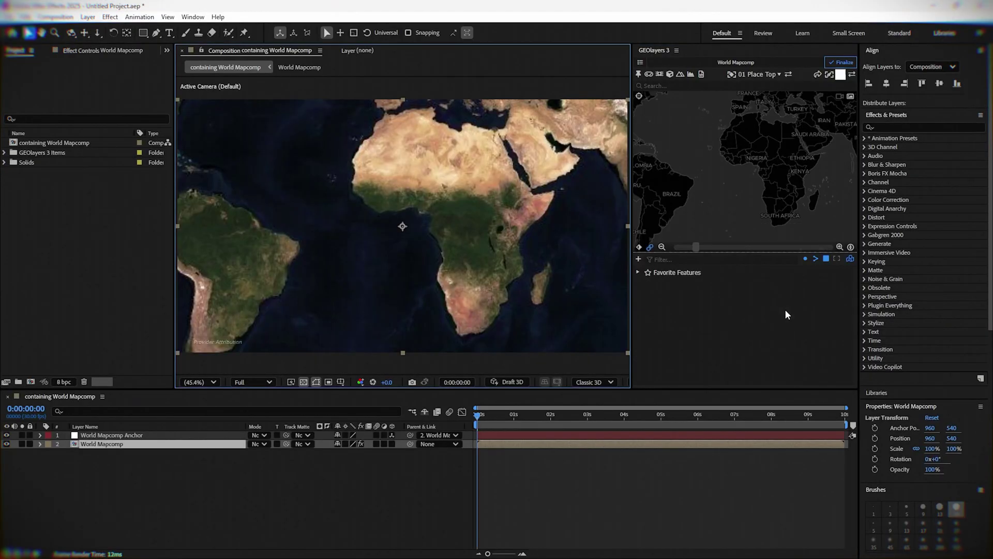
Step: Reframe the mapcomp view to show Europe, North Africa and western Asia
{"action": "left_click_drag", "start_coordinate": [809, 154], "coordinate": [740, 243]}
{"action": "mouse_move", "coordinate": [712, 203]}
{"action": "left_mouse_down"}
{"action": "mouse_move", "coordinate": [738, 189]}
{"action": "mouse_move", "coordinate": [723, 188]}
{"action": "left_mouse_up"}
{"action": "scroll", "coordinate": [726, 194], "scroll_direction": "down", "scroll_amount": 2}
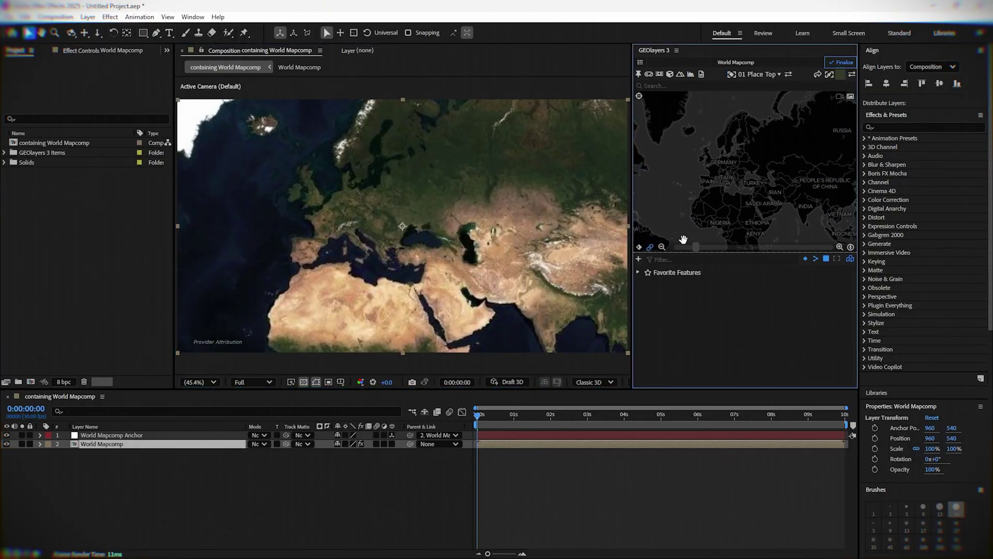
{"action": "left_click", "coordinate": [595, 477]}
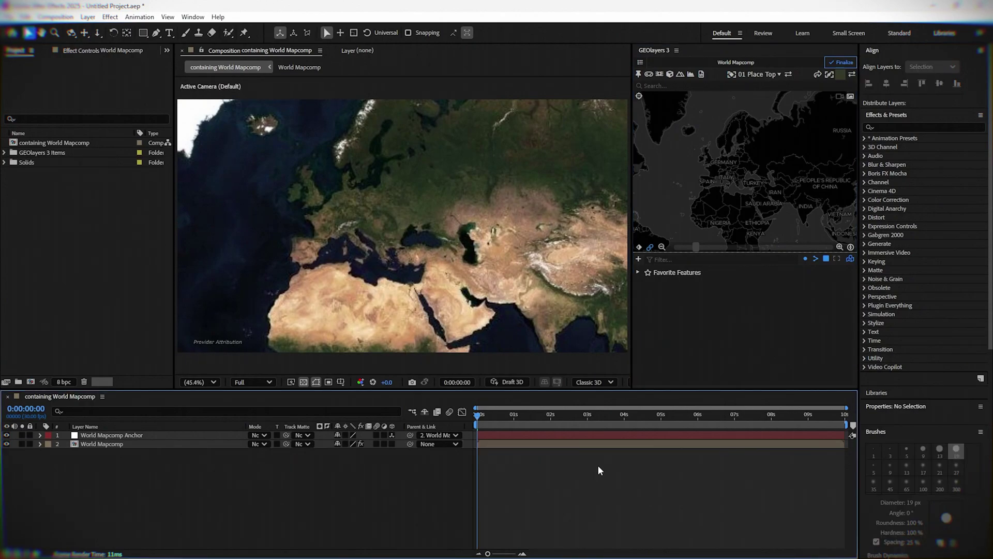
Step: Find the Lumetri Color effect and apply it to the World Mapcomp layer
{"action": "left_click", "coordinate": [891, 128]}
{"action": "type", "text": "lumet"}
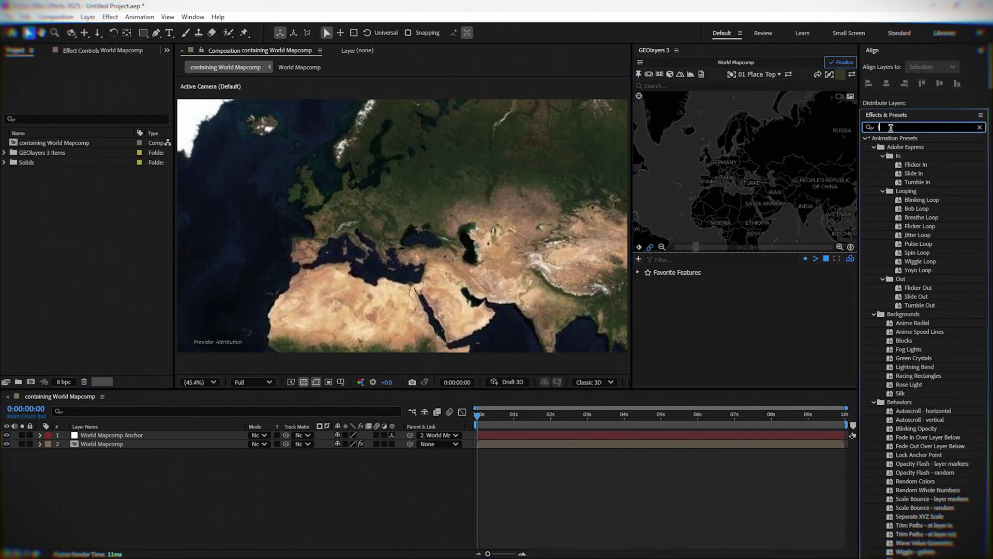
{"action": "left_click_drag", "start_coordinate": [908, 148], "coordinate": [113, 446]}
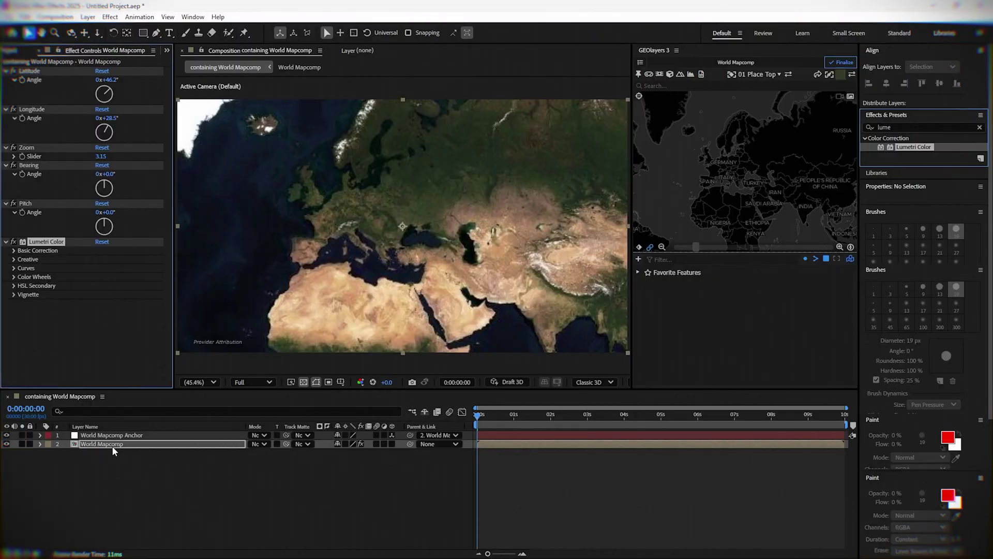
Step: Darken the map by lowering the exposure in Lumetri Color's basic correction
{"action": "left_click", "coordinate": [14, 250]}
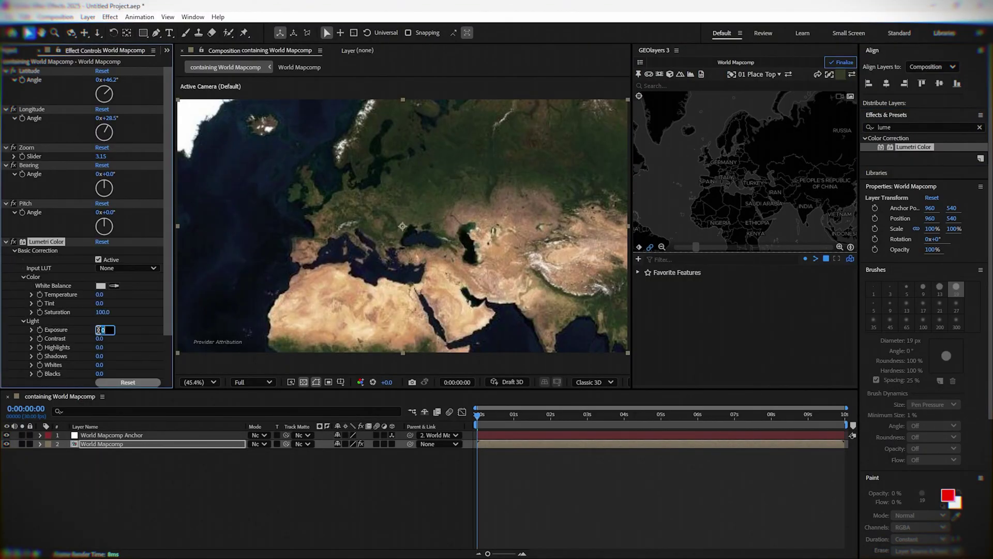
{"action": "left_click_drag", "start_coordinate": [99, 329], "coordinate": [94, 330]}
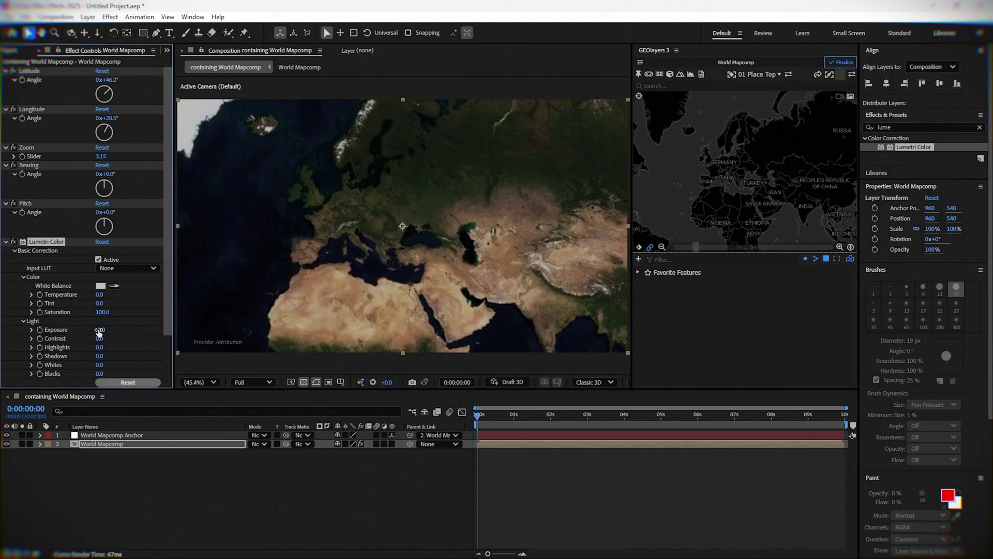
{"action": "left_click", "coordinate": [15, 251]}
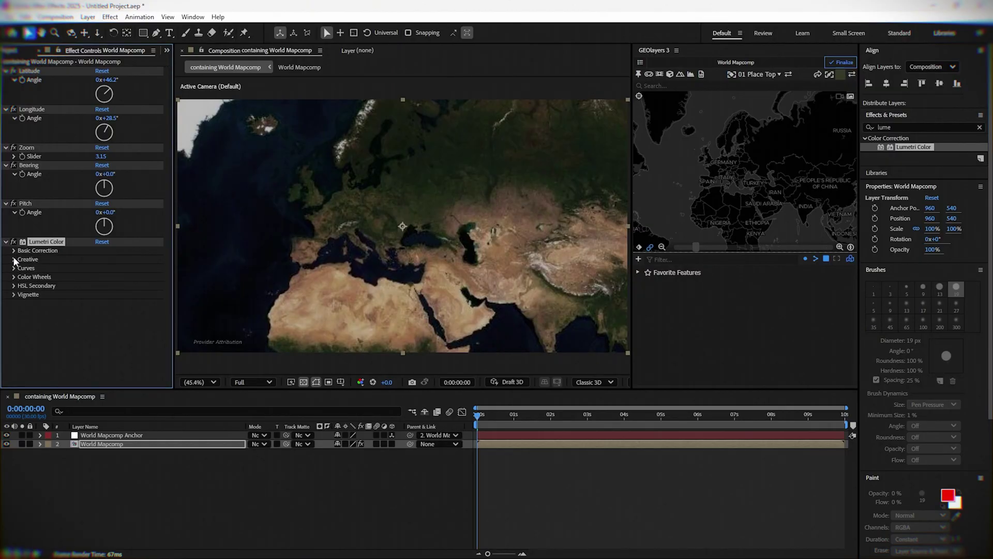
Step: Set the creative look of the Lumetri Color effect to Monochrome Kodak 5205 Fuji 3510 (by Adobe)
{"action": "left_click", "coordinate": [14, 259]}
{"action": "left_click", "coordinate": [120, 278]}
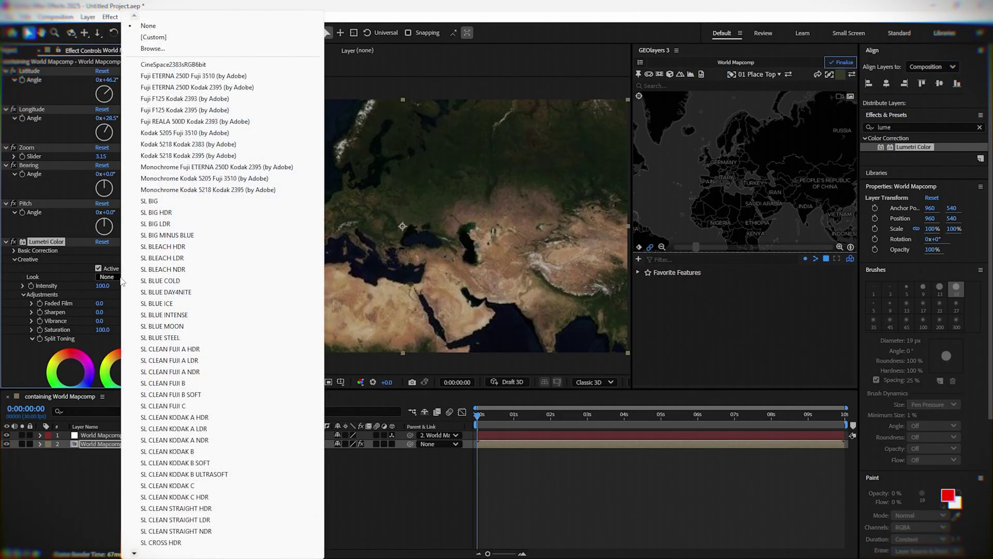
{"action": "left_click", "coordinate": [211, 179]}
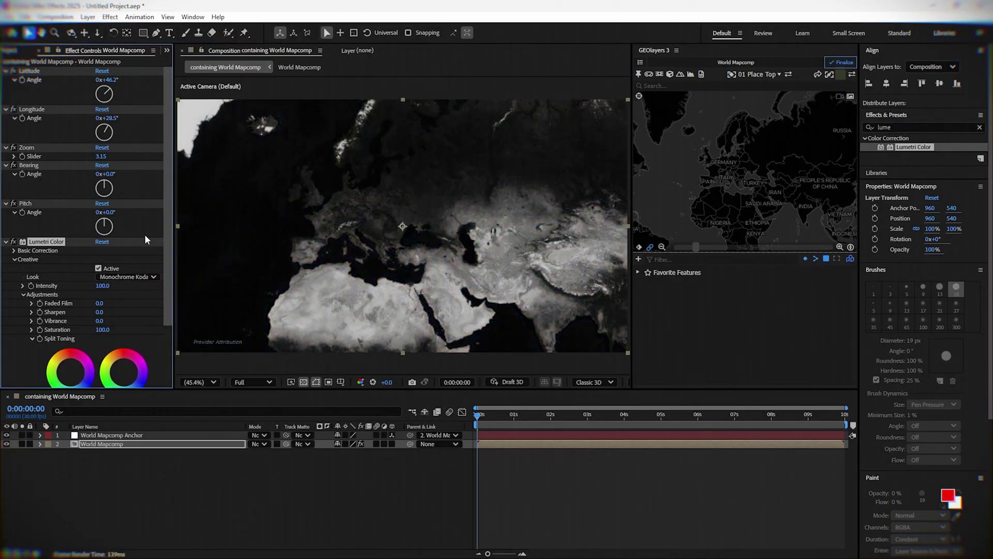
{"action": "left_click", "coordinate": [14, 260]}
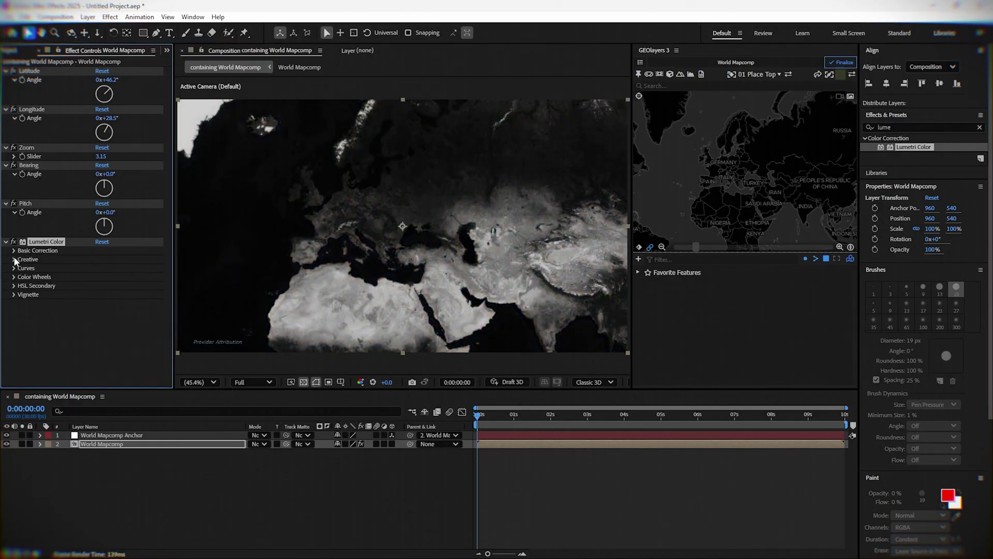
Step: Add a second Lumetri Color effect to the World Mapcomp layer and set its temperature to -100
{"action": "left_click", "coordinate": [71, 329]}
{"action": "left_click_drag", "start_coordinate": [914, 150], "coordinate": [135, 446]}
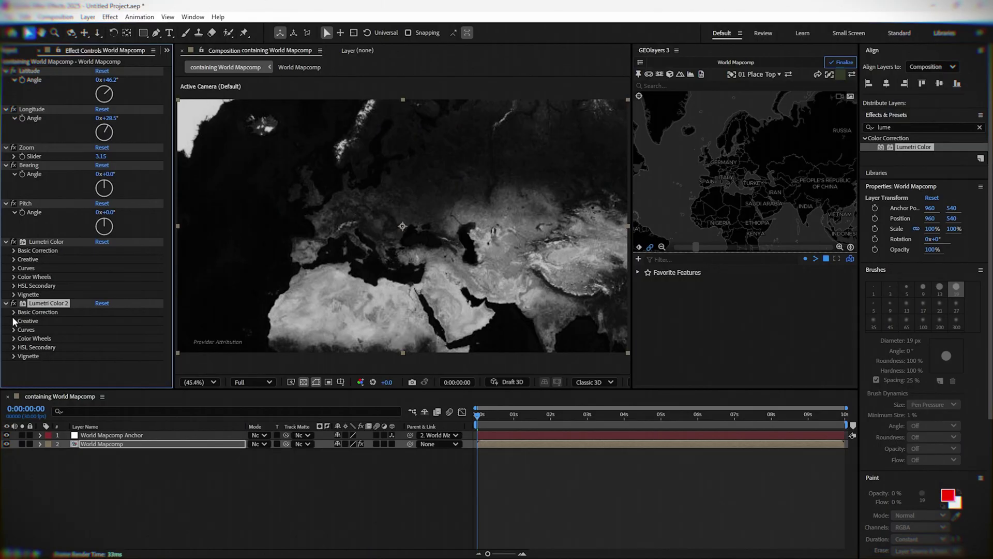
{"action": "left_click", "coordinate": [14, 312]}
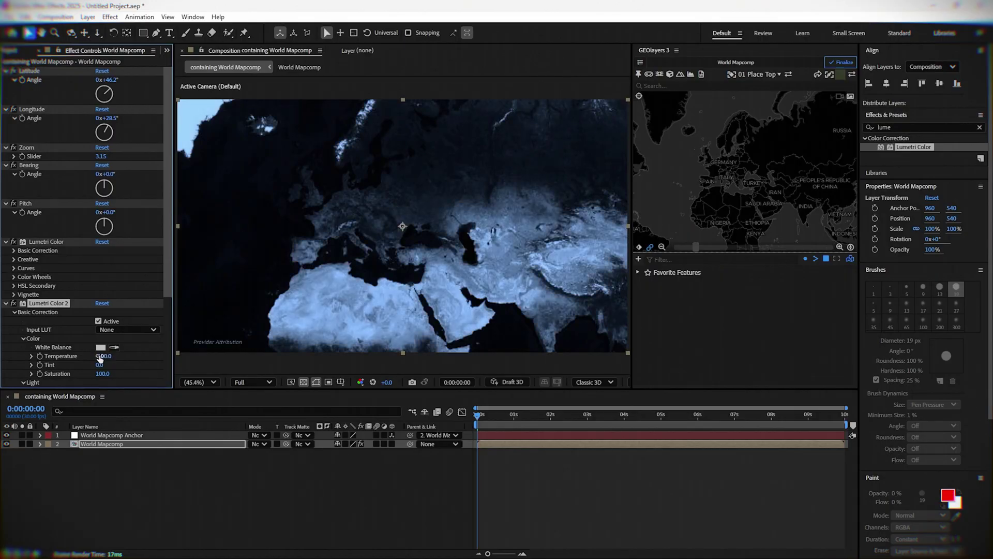
Step: Finalize the World Mapcomp and set its attribution to none in the mapcomp settings
{"action": "left_click", "coordinate": [842, 63]}
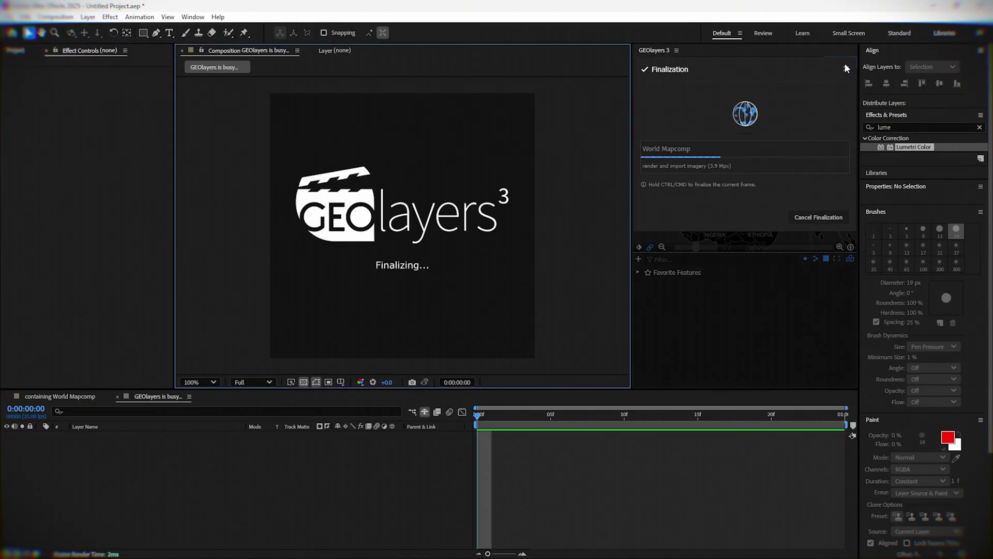
{"action": "left_click", "coordinate": [837, 214]}
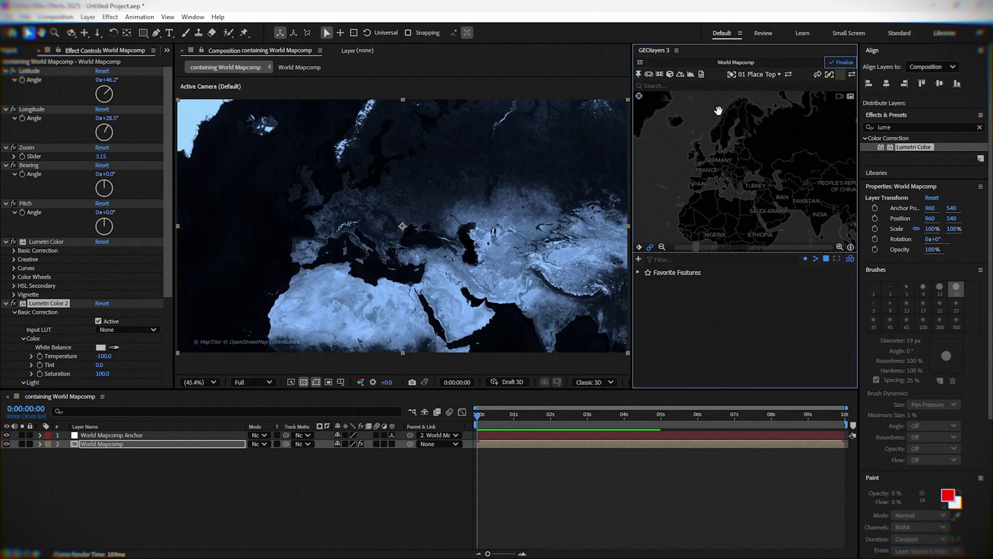
{"action": "left_click", "coordinate": [642, 64]}
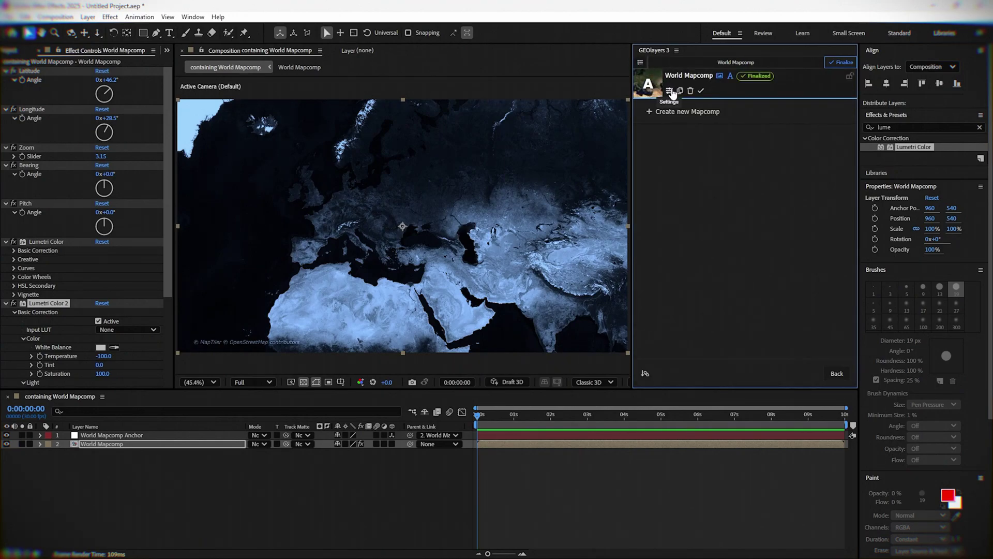
{"action": "left_click", "coordinate": [673, 93]}
{"action": "left_click", "coordinate": [698, 166]}
{"action": "left_click", "coordinate": [701, 236]}
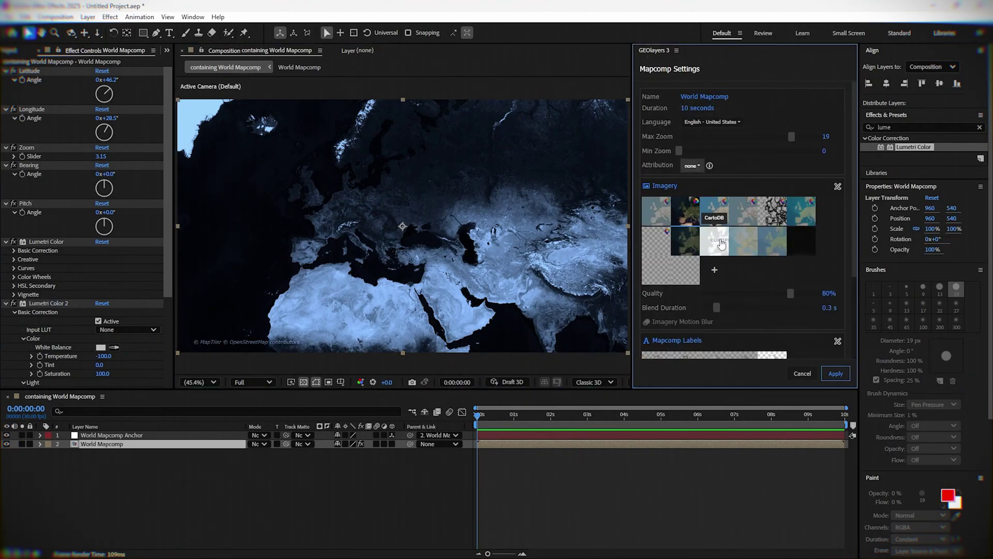
{"action": "left_click", "coordinate": [834, 374]}
{"action": "left_click", "coordinate": [744, 517]}
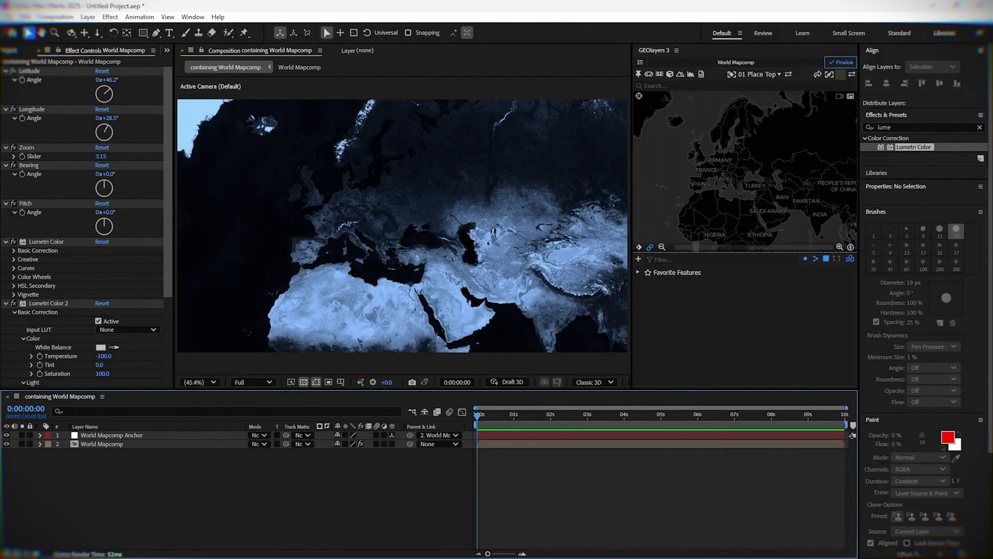
Step: Search the map for chernobyl and add the Ukrainian town Chornobyl as a feature
{"action": "left_click", "coordinate": [685, 86]}
{"action": "type", "text": "che"}
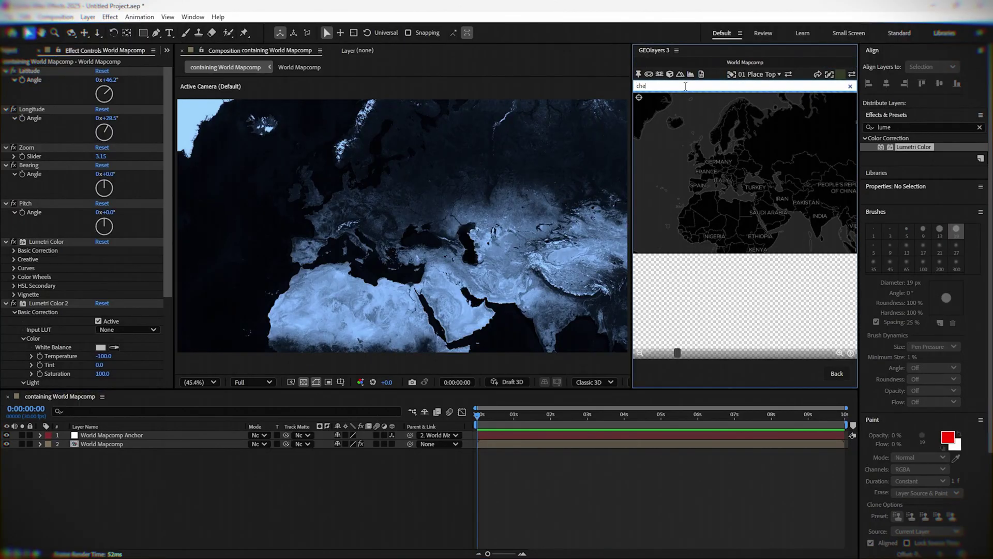
{"action": "type", "text": "rnobyl"}
{"action": "key", "text": "Return"}
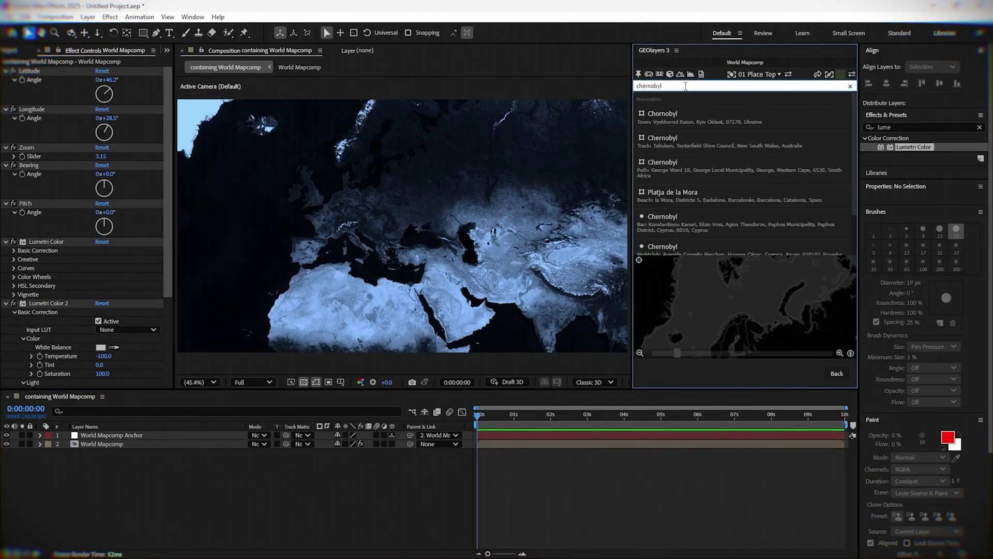
{"action": "left_click", "coordinate": [720, 114]}
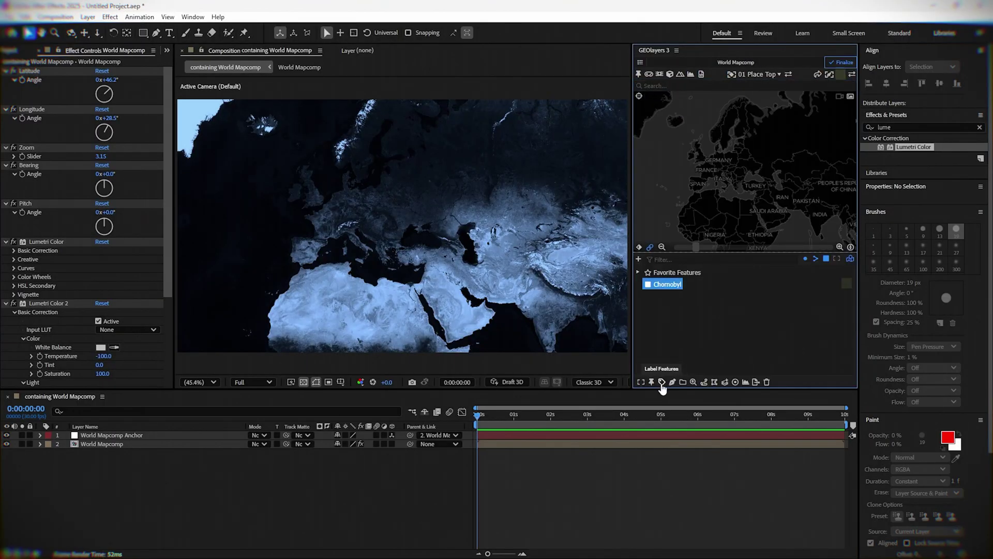
Step: Create a pinned label for the Chornobyl feature and move the current time to 0:00:02:11
{"action": "mouse_move", "coordinate": [662, 387]}
{"action": "left_click", "coordinate": [693, 354]}
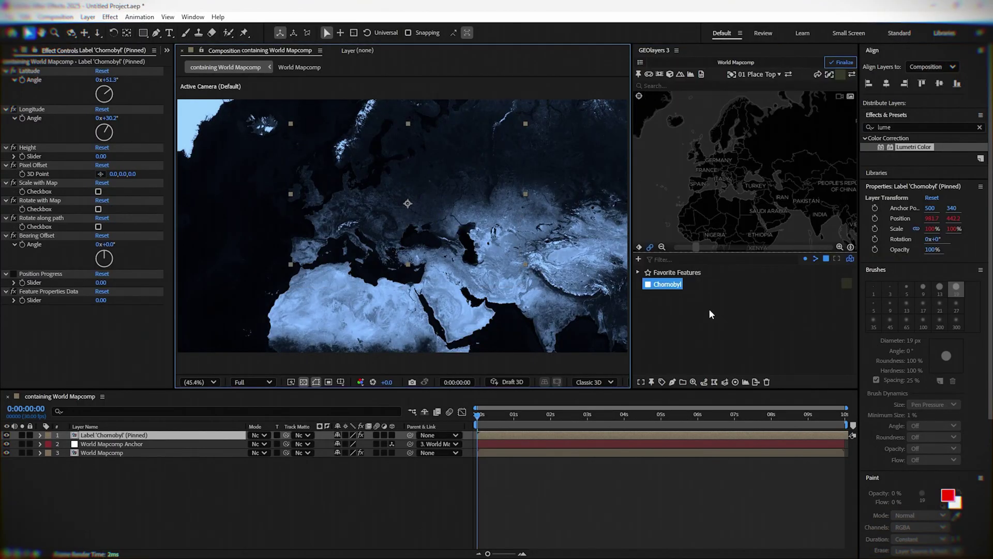
{"action": "left_click_drag", "start_coordinate": [488, 415], "coordinate": [563, 415]}
{"action": "left_click", "coordinate": [602, 478]}
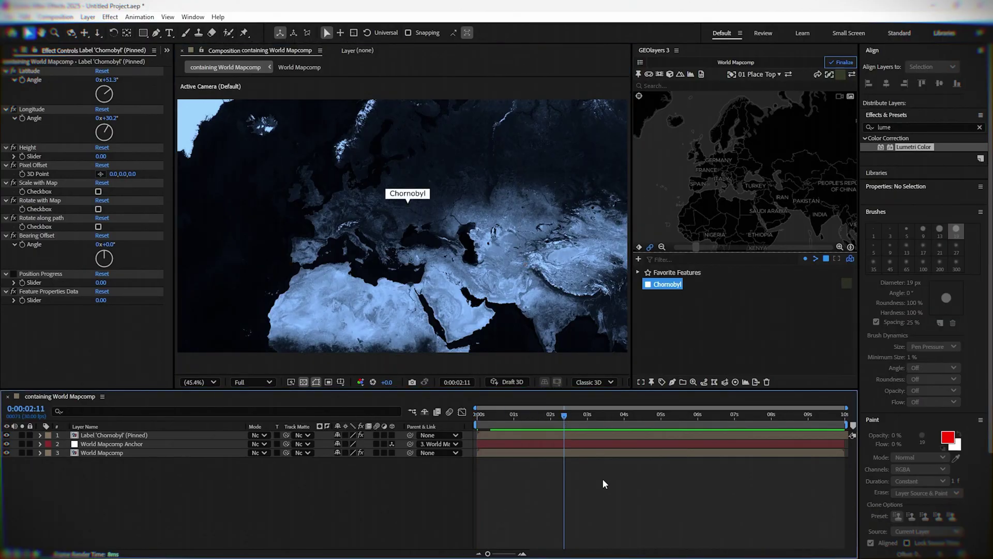
Step: Draw a closed, rounded green-filled shape around the Chornobyl label over Europe with the Pen tool
{"action": "left_click", "coordinate": [157, 33]}
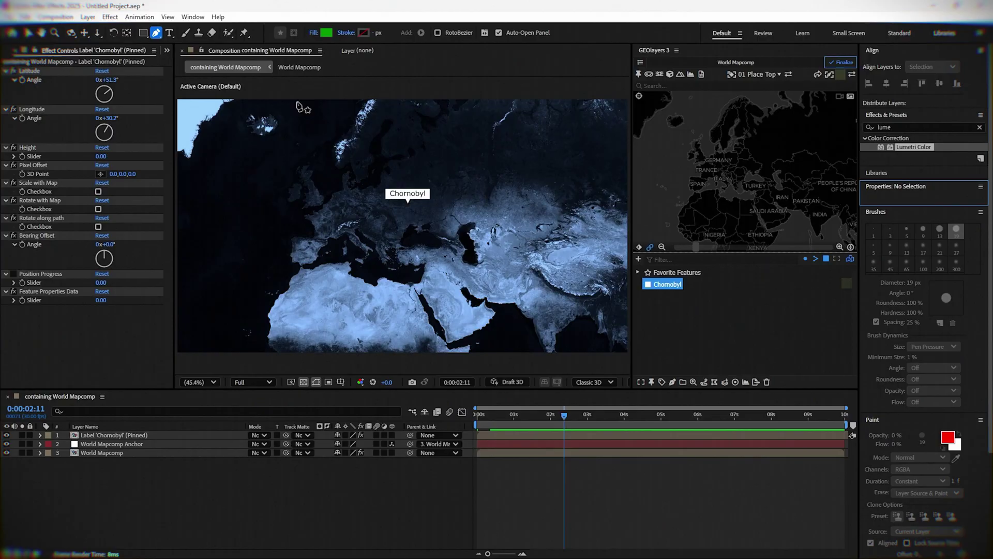
{"action": "left_click_drag", "start_coordinate": [313, 141], "coordinate": [344, 122]}
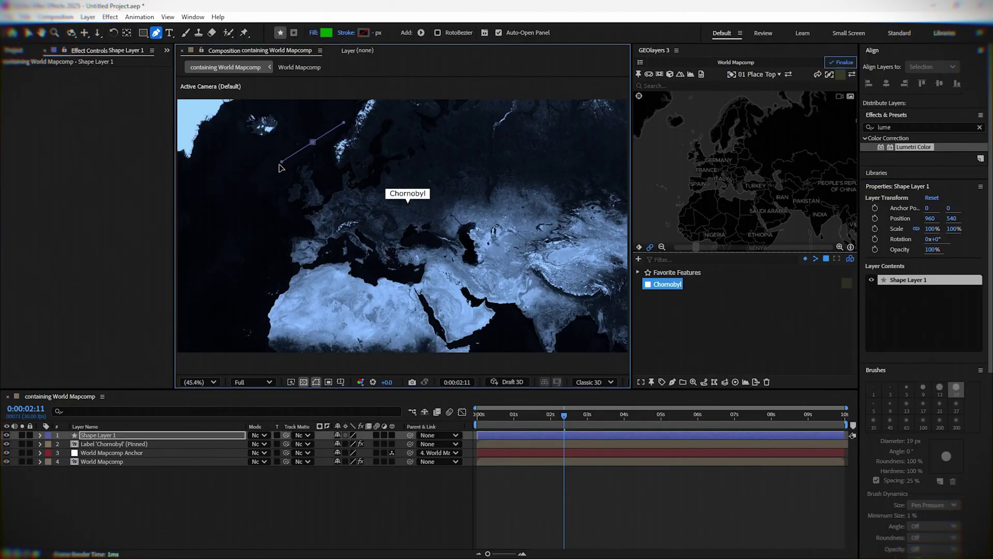
{"action": "left_click_drag", "start_coordinate": [293, 266], "coordinate": [299, 290]}
{"action": "left_click_drag", "start_coordinate": [485, 279], "coordinate": [521, 212]}
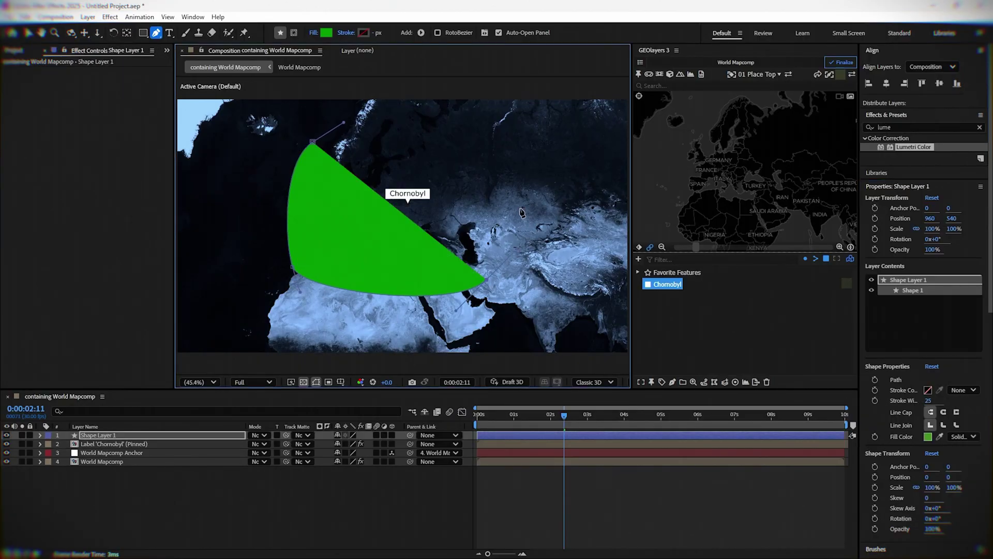
{"action": "left_click_drag", "start_coordinate": [465, 145], "coordinate": [495, 153]}
{"action": "left_click_drag", "start_coordinate": [313, 141], "coordinate": [282, 164]}
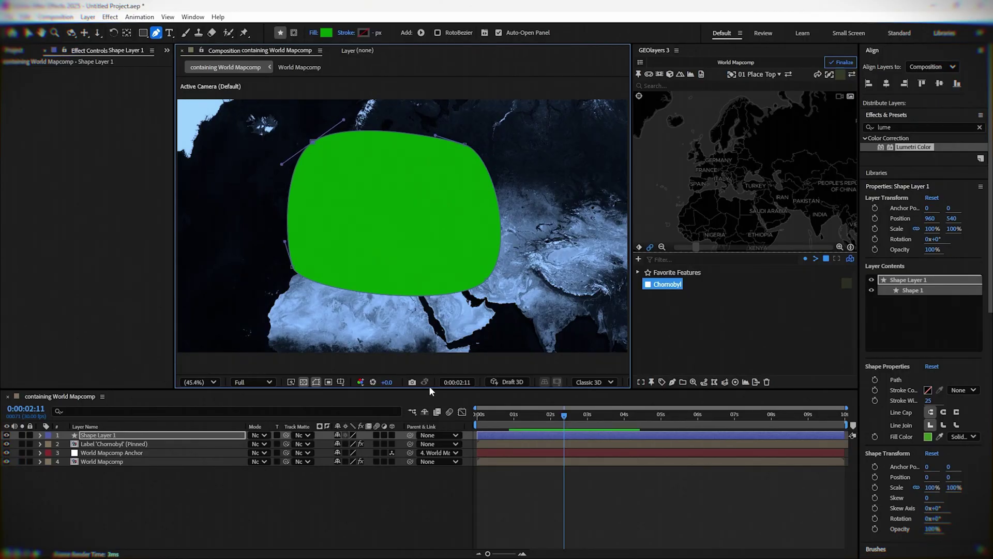
{"action": "left_click", "coordinate": [339, 489]}
Step: Set the blending mode of the green shape layer to Hard Light
{"action": "left_click", "coordinate": [113, 435]}
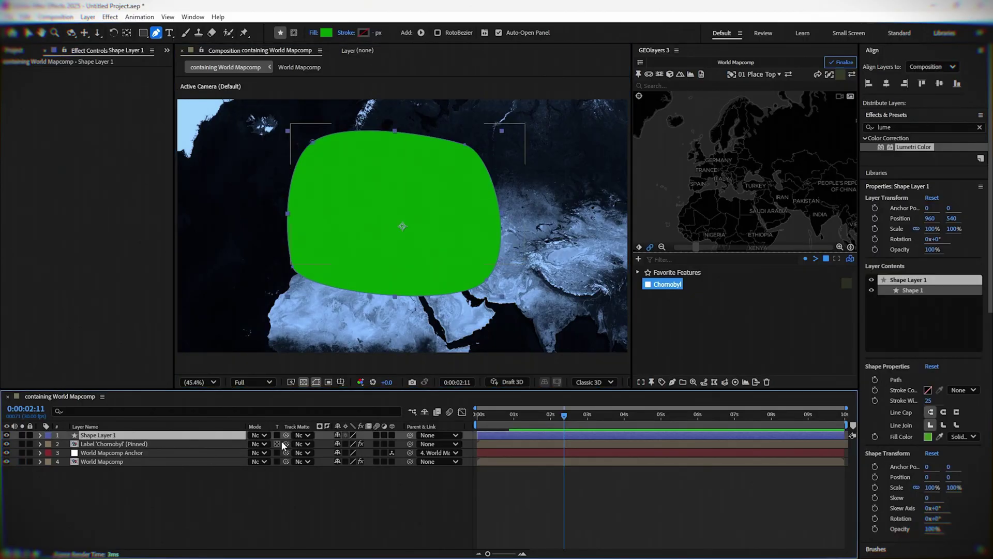
{"action": "left_click", "coordinate": [266, 437]}
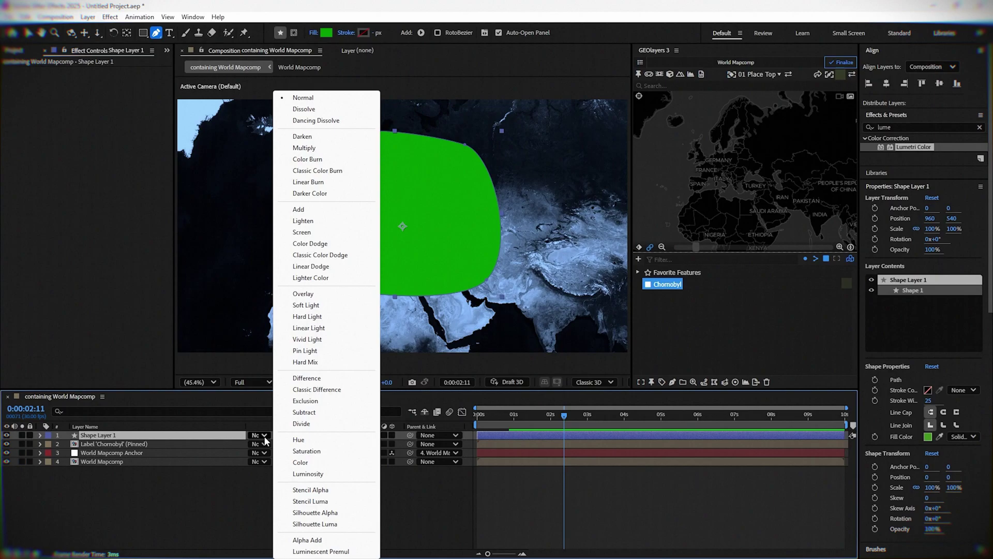
{"action": "left_click", "coordinate": [308, 317]}
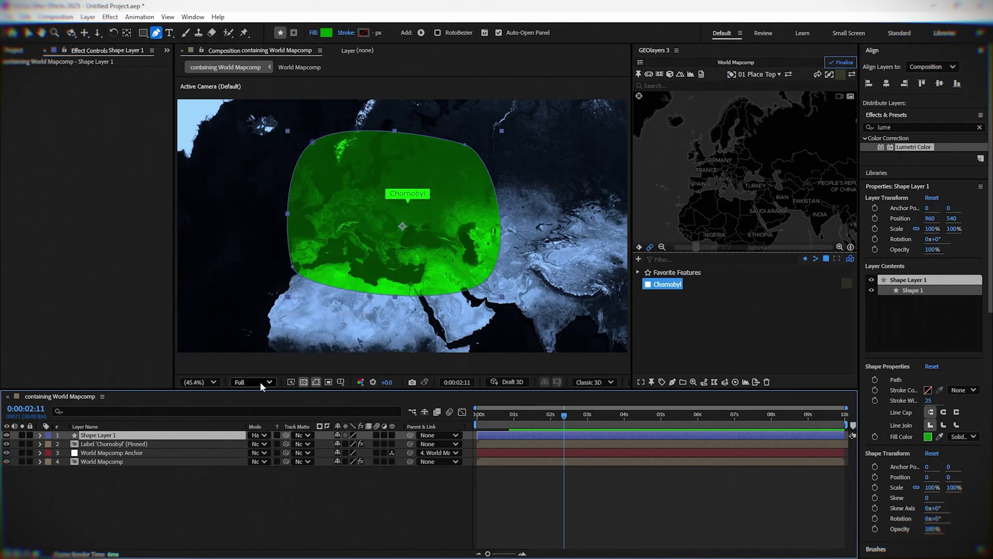
Step: Set the opacity of the green shape layer to 60%
{"action": "left_click", "coordinate": [41, 435]}
{"action": "left_click", "coordinate": [49, 453]}
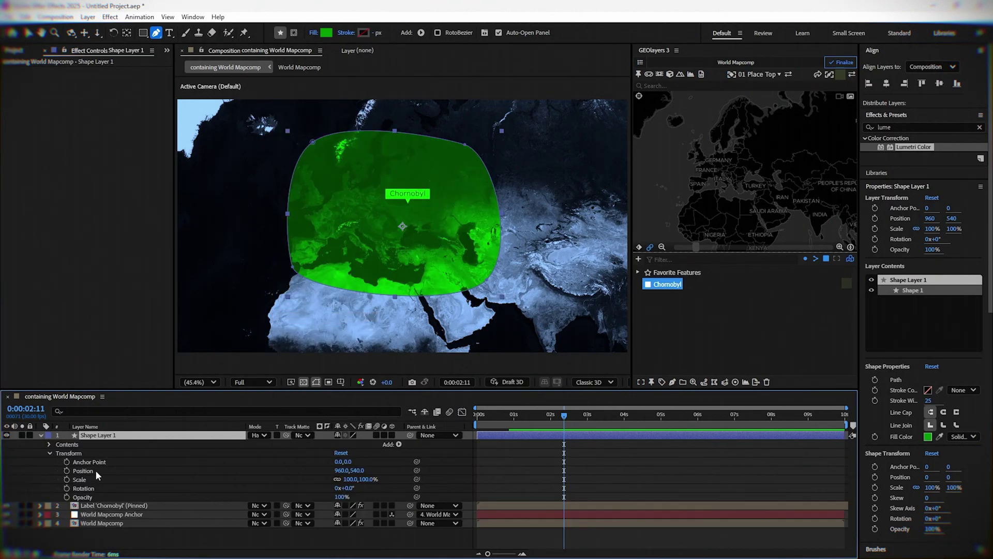
{"action": "left_click", "coordinate": [341, 496]}
{"action": "type", "text": "60"}
{"action": "key", "text": "Return"}
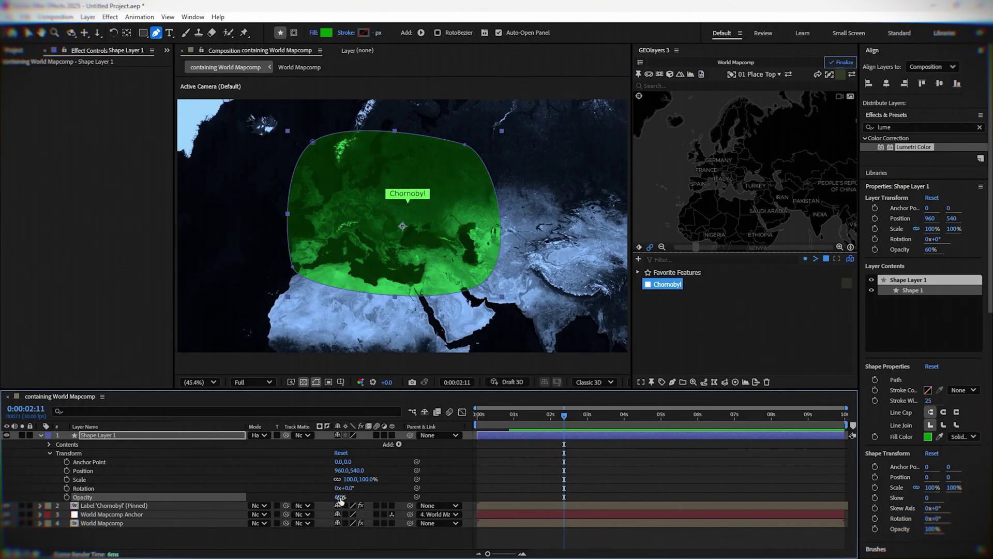
{"action": "left_click", "coordinate": [435, 541]}
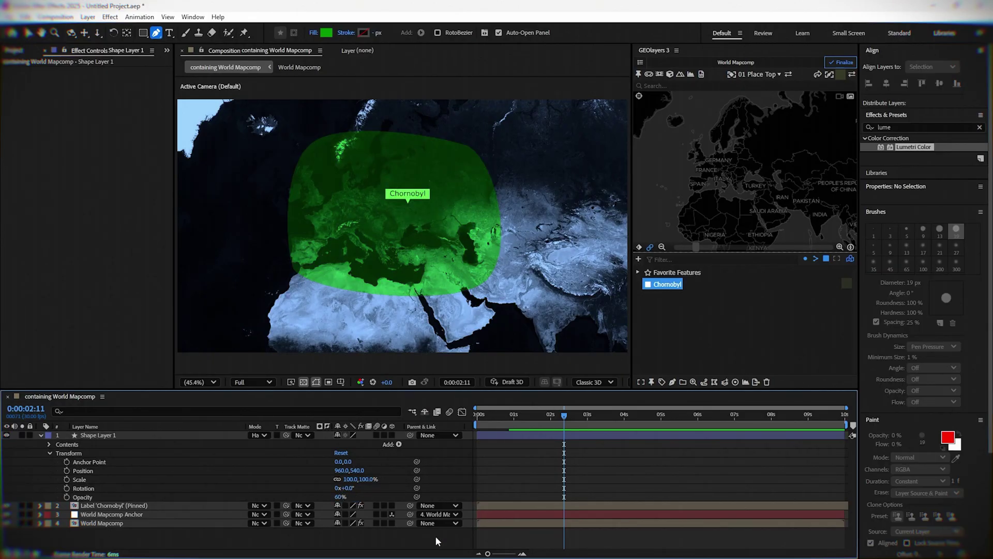
Step: Keyframe the green shape's path at 0:00:08:00 and move the current time to 0:00:01:15
{"action": "left_click", "coordinate": [611, 415]}
{"action": "left_click_drag", "start_coordinate": [744, 415], "coordinate": [771, 415]}
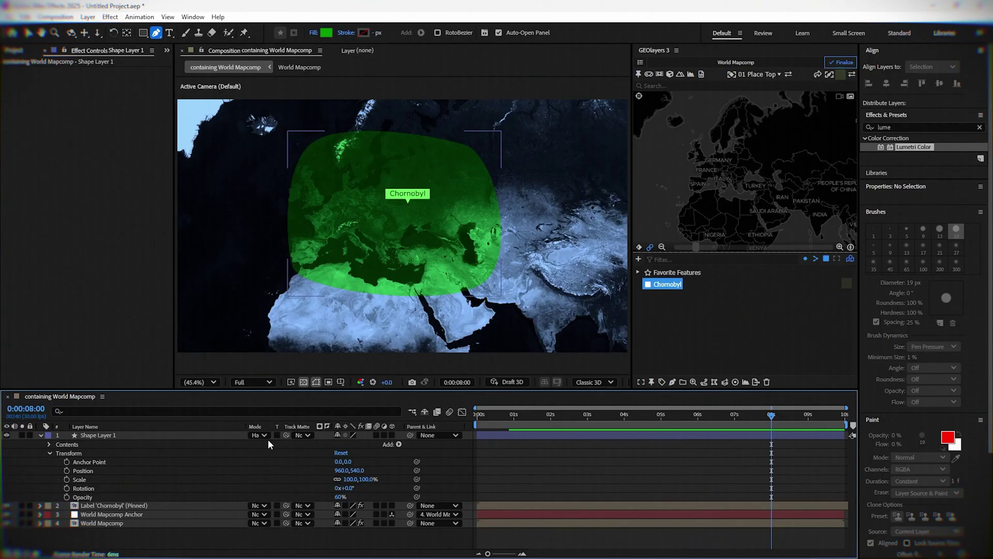
{"action": "left_click", "coordinate": [49, 444]}
{"action": "left_click", "coordinate": [58, 454]}
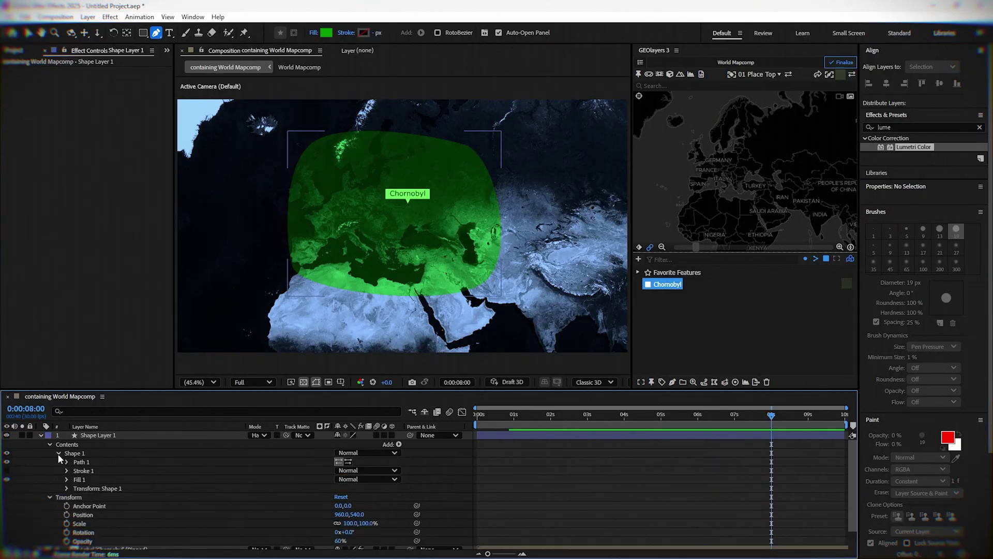
{"action": "left_click", "coordinate": [66, 462]}
{"action": "left_click", "coordinate": [92, 471]}
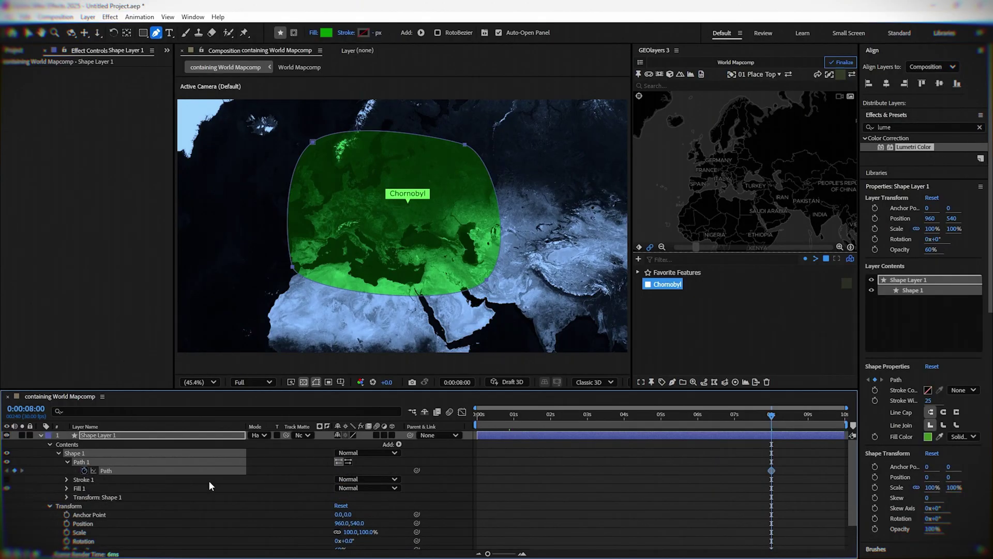
{"action": "left_click_drag", "start_coordinate": [577, 423], "coordinate": [532, 425]}
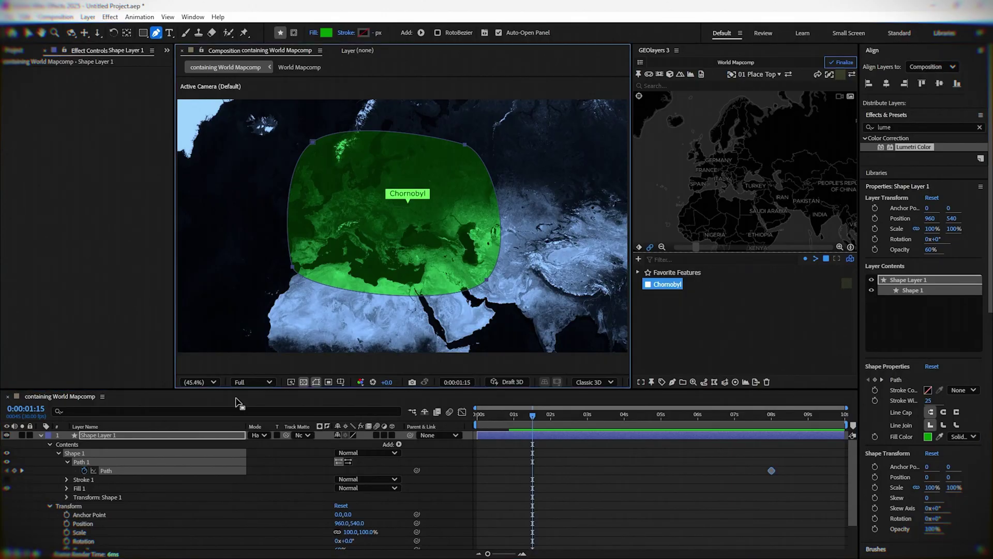
{"action": "left_click_drag", "start_coordinate": [293, 271], "coordinate": [299, 268]}
{"action": "left_click", "coordinate": [298, 269]}
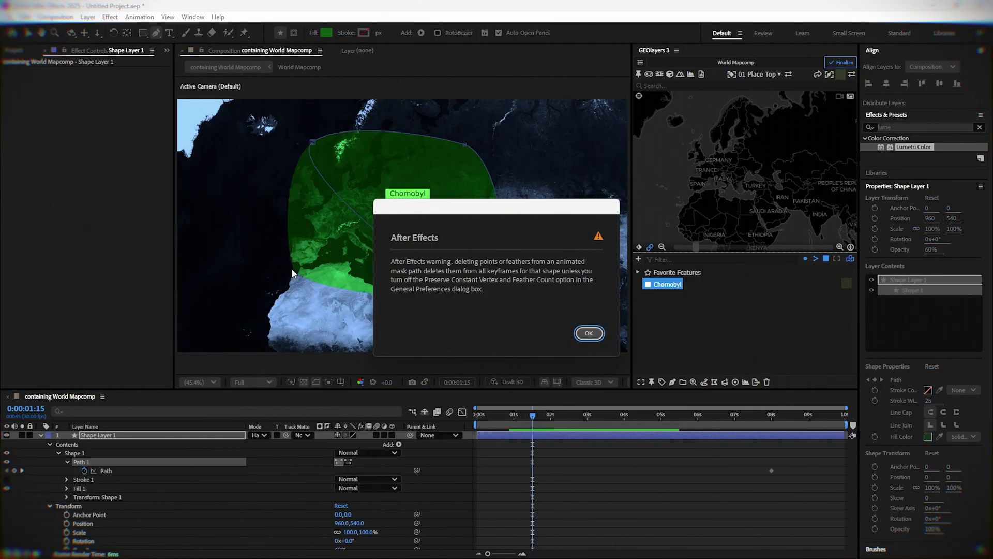
{"action": "key", "text": "Return"}
{"action": "key", "text": "ctrl+z"}
{"action": "key", "text": "ctrl+shift+z"}
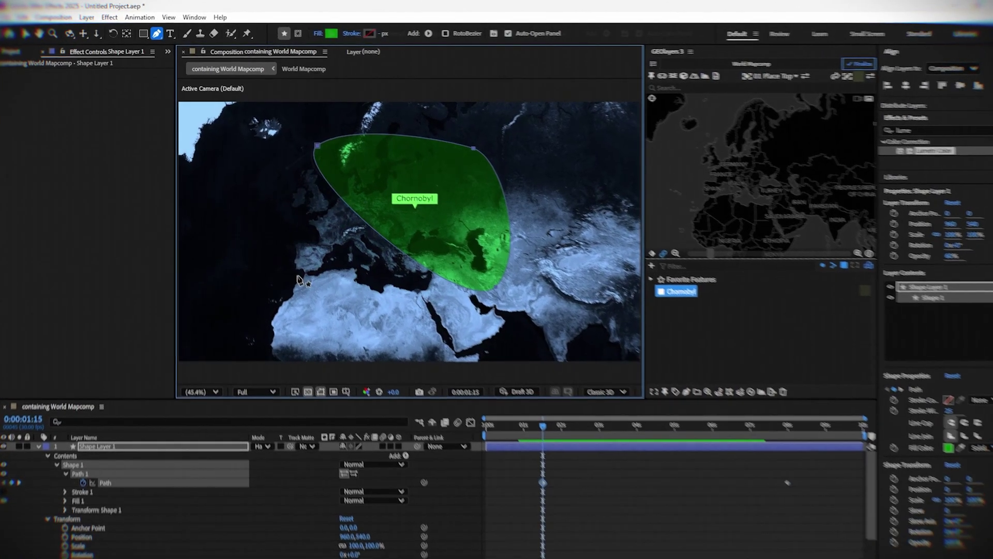
{"action": "key", "text": "ctrl+z"}
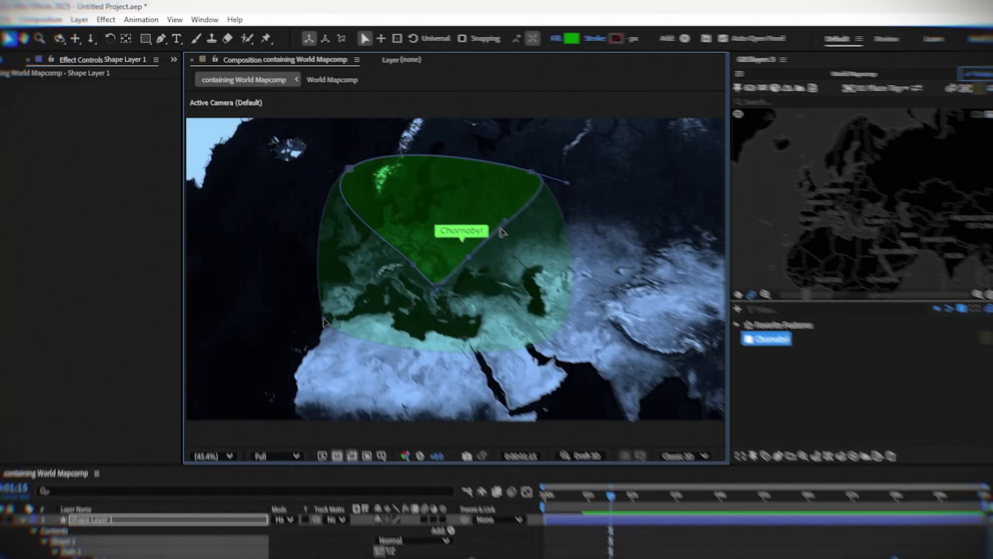
Step: Shrink the green path at 0:00:01:15 to a small rounded blob at the Chornobyl label by moving its vertices and handles
{"action": "left_click_drag", "start_coordinate": [446, 198], "coordinate": [432, 220]}
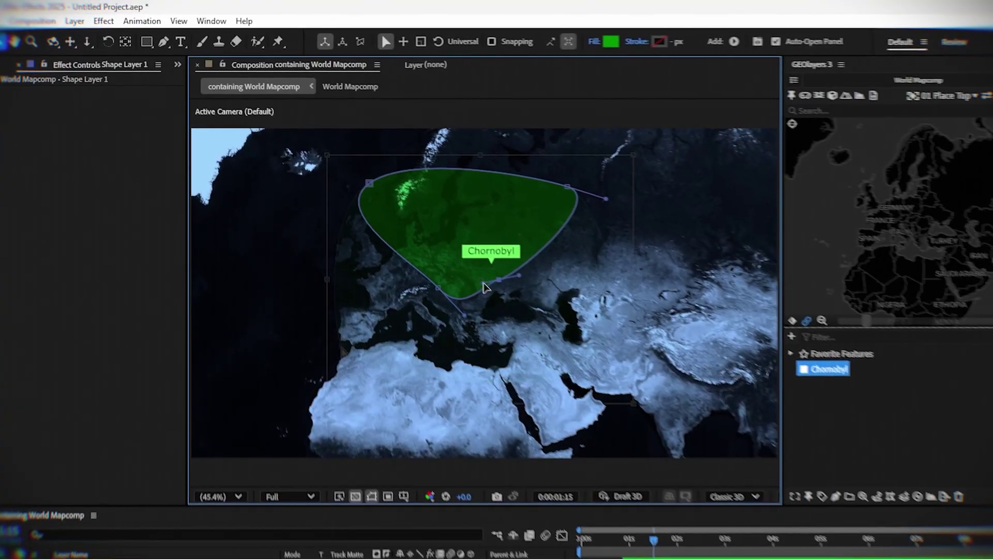
{"action": "left_click_drag", "start_coordinate": [427, 278], "coordinate": [457, 257]}
{"action": "scroll", "coordinate": [488, 255], "scroll_direction": "up", "scroll_amount": 2}
{"action": "left_click_drag", "start_coordinate": [598, 211], "coordinate": [576, 347]}
{"action": "left_click_drag", "start_coordinate": [656, 198], "coordinate": [497, 350]}
{"action": "left_click_drag", "start_coordinate": [585, 379], "coordinate": [508, 361]}
{"action": "left_click_drag", "start_coordinate": [430, 290], "coordinate": [493, 354]}
{"action": "left_click_drag", "start_coordinate": [211, 192], "coordinate": [471, 358]}
{"action": "left_click_drag", "start_coordinate": [381, 422], "coordinate": [462, 354]}
{"action": "left_click_drag", "start_coordinate": [577, 394], "coordinate": [493, 406]}
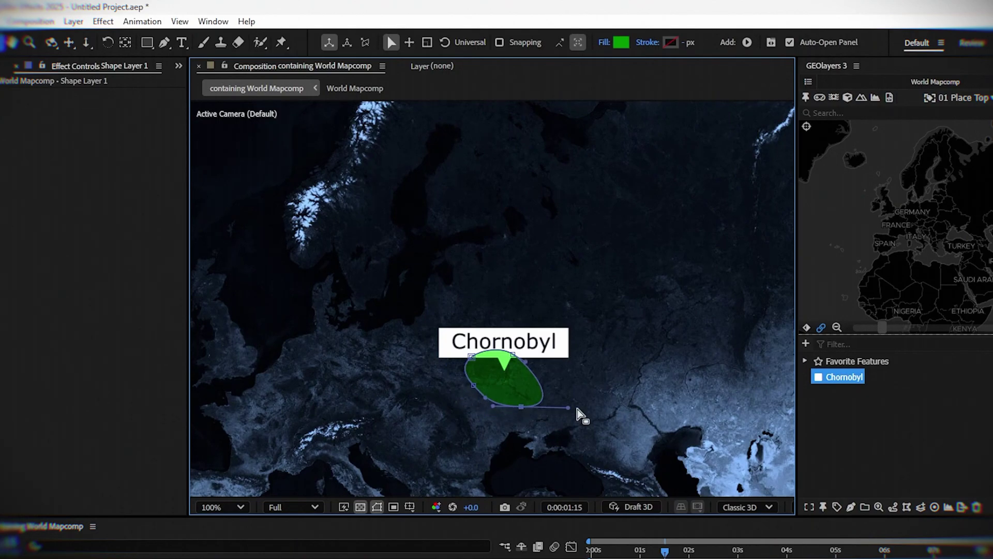
{"action": "left_click_drag", "start_coordinate": [579, 414], "coordinate": [498, 397]}
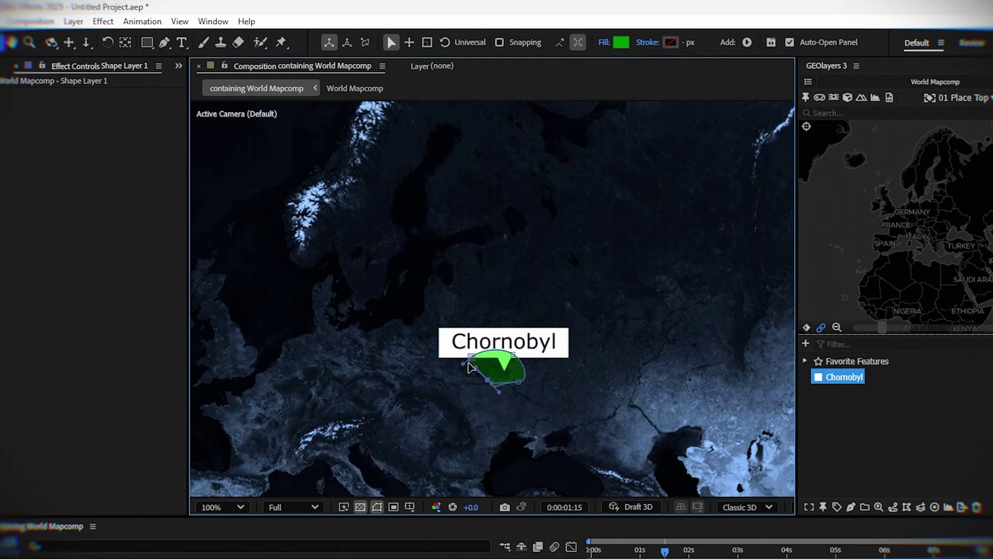
{"action": "left_click", "coordinate": [647, 554]}
{"action": "scroll", "coordinate": [567, 393], "scroll_direction": "down", "scroll_amount": 3}
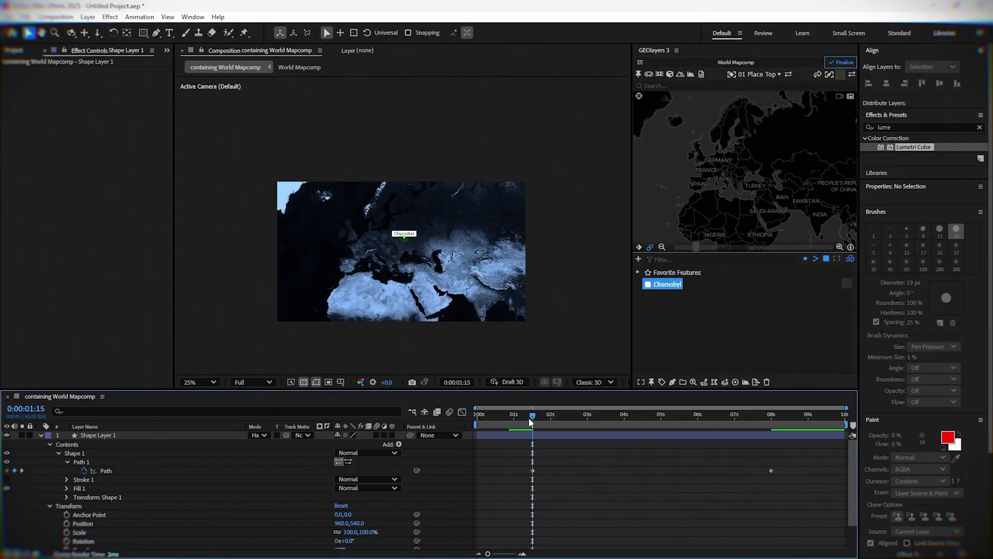
Step: Preview the spread, then at 0:00:08:00 pull the green zone's western vertices outward over the Atlantic
{"action": "left_click_drag", "start_coordinate": [529, 417], "coordinate": [785, 449]}
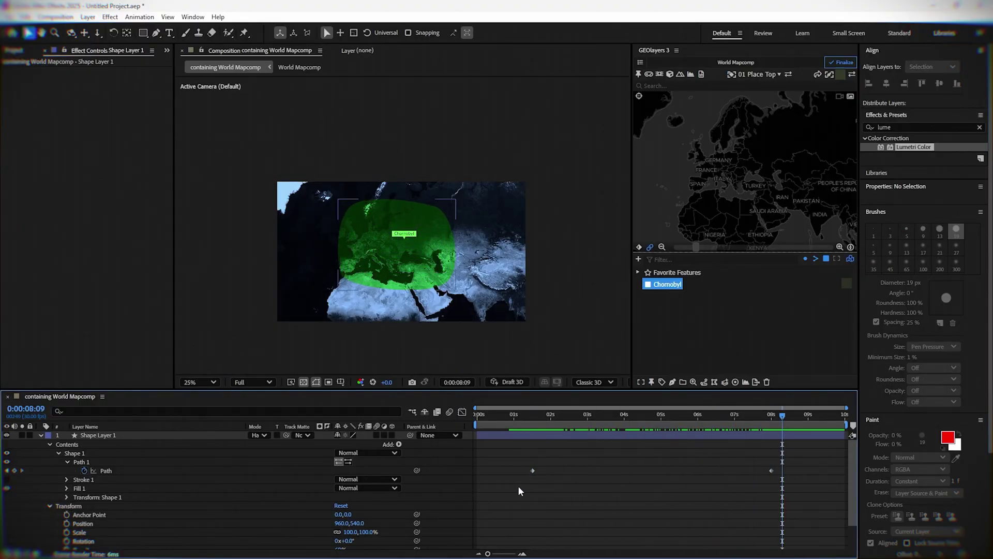
{"action": "scroll", "coordinate": [596, 467], "scroll_direction": "down", "scroll_amount": 1}
{"action": "scroll", "coordinate": [598, 468], "scroll_direction": "up", "scroll_amount": 1}
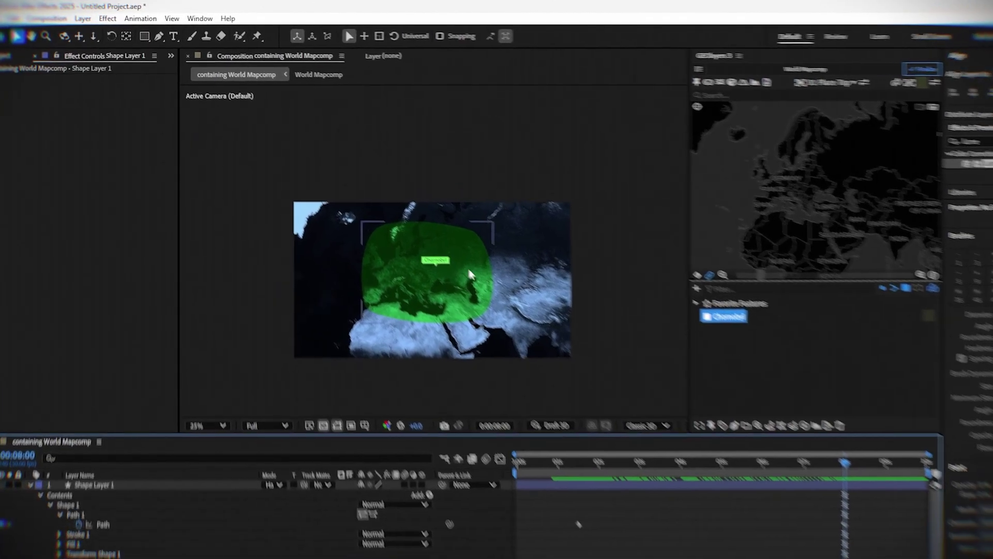
{"action": "left_click", "coordinate": [434, 251]}
{"action": "scroll", "coordinate": [444, 282], "scroll_direction": "up", "scroll_amount": 1}
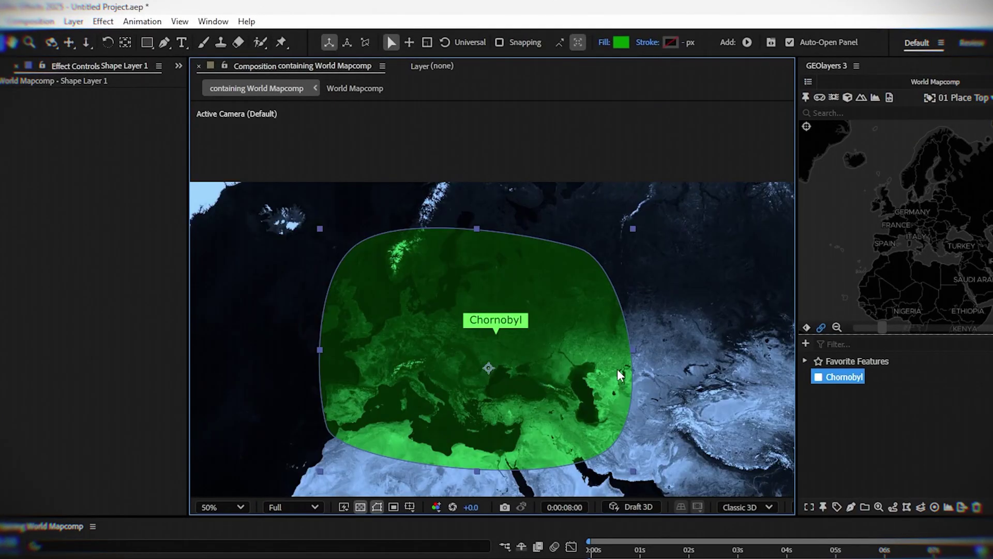
{"action": "double_click", "coordinate": [610, 366]}
{"action": "left_click_drag", "start_coordinate": [356, 244], "coordinate": [330, 259]}
{"action": "left_click_drag", "start_coordinate": [376, 228], "coordinate": [390, 198]}
{"action": "left_click_drag", "start_coordinate": [327, 428], "coordinate": [307, 431]}
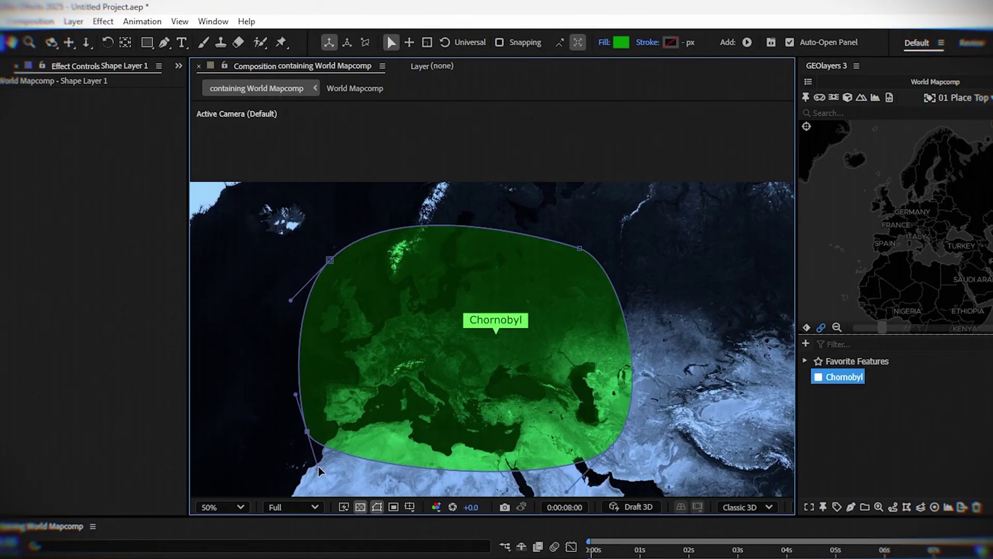
Step: Add path vertices with the Pen tool to curve the zone's southern edge over the Mediterranean and extend its northeastern corner
{"action": "left_click_drag", "start_coordinate": [319, 471], "coordinate": [433, 430]}
{"action": "left_click", "coordinate": [164, 42]}
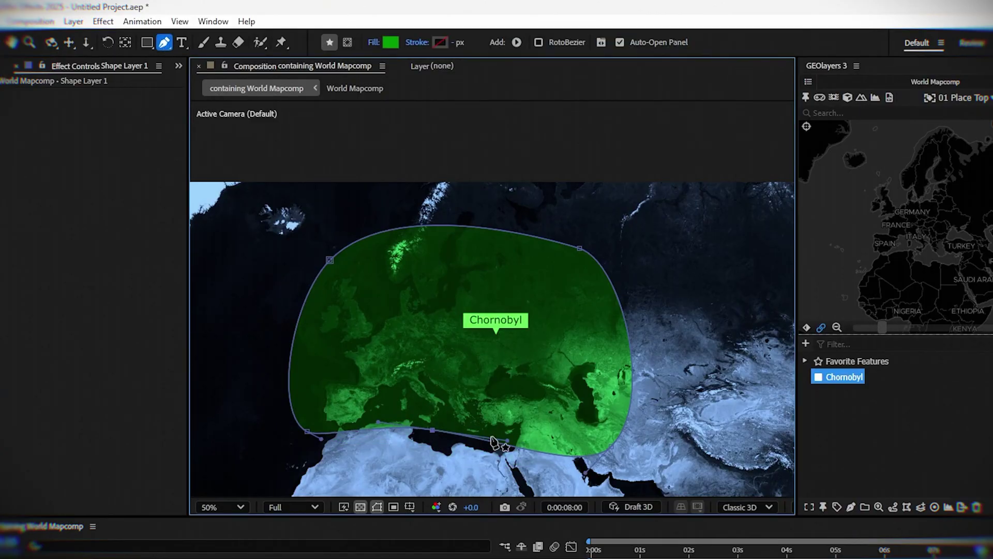
{"action": "left_click_drag", "start_coordinate": [492, 439], "coordinate": [497, 458]}
{"action": "left_click_drag", "start_coordinate": [632, 357], "coordinate": [661, 281]}
{"action": "left_click_drag", "start_coordinate": [579, 248], "coordinate": [421, 236]}
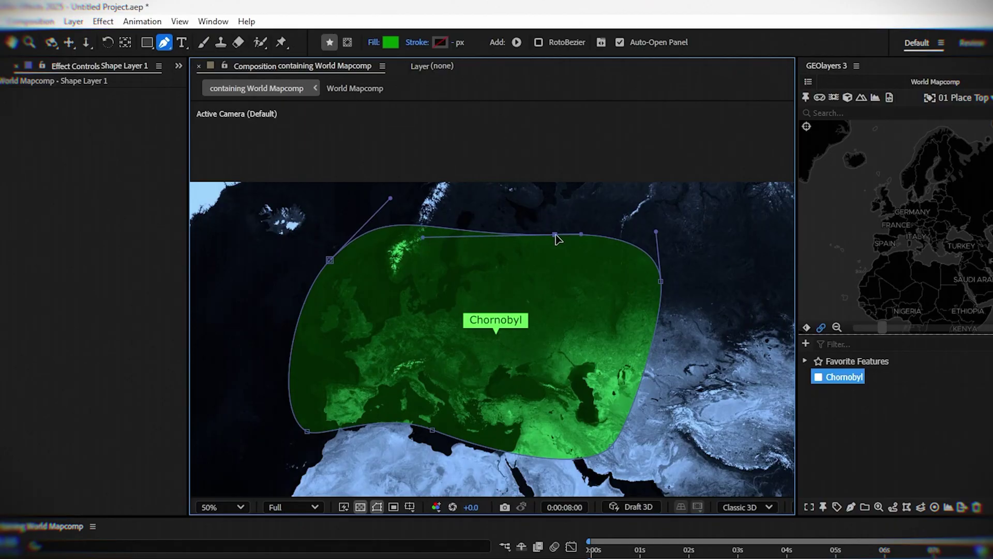
{"action": "left_click_drag", "start_coordinate": [555, 234], "coordinate": [533, 226]}
{"action": "left_click_drag", "start_coordinate": [661, 281], "coordinate": [684, 238]}
Step: Extend the green zone's southeastern edge past the Caspian Sea into Central Asia
{"action": "left_click_drag", "start_coordinate": [611, 446], "coordinate": [678, 401]}
{"action": "left_click", "coordinate": [582, 435]}
{"action": "left_click_drag", "start_coordinate": [583, 437], "coordinate": [603, 432]}
{"action": "left_click_drag", "start_coordinate": [666, 413], "coordinate": [707, 382]}
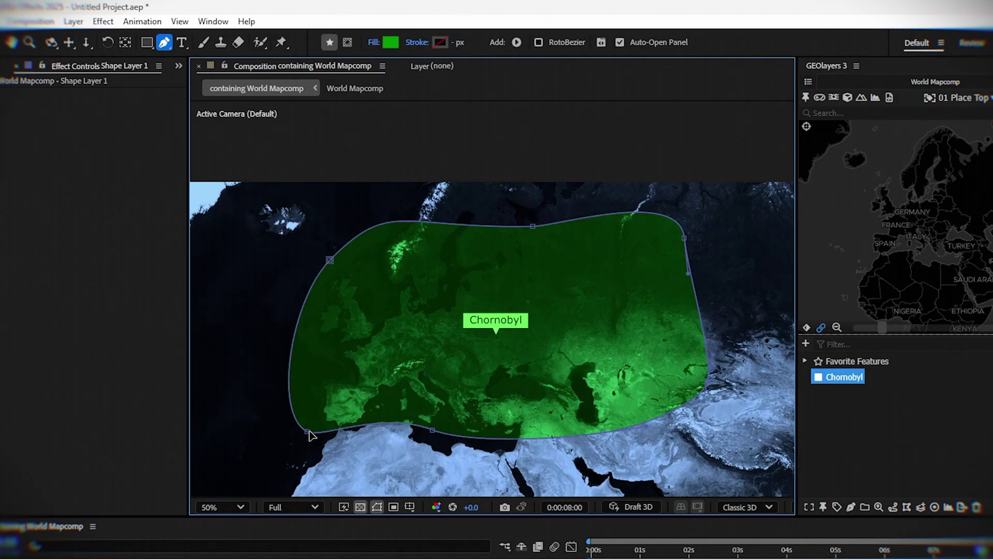
Step: Reshape the zone's northwestern edge, drawing it inward near Britain and raising it over northern Scandinavia, then deselect the path
{"action": "left_click", "coordinate": [307, 431]}
{"action": "left_click_drag", "start_coordinate": [329, 260], "coordinate": [352, 275]}
{"action": "left_click_drag", "start_coordinate": [414, 214], "coordinate": [434, 208]}
{"action": "key", "text": "F2"}
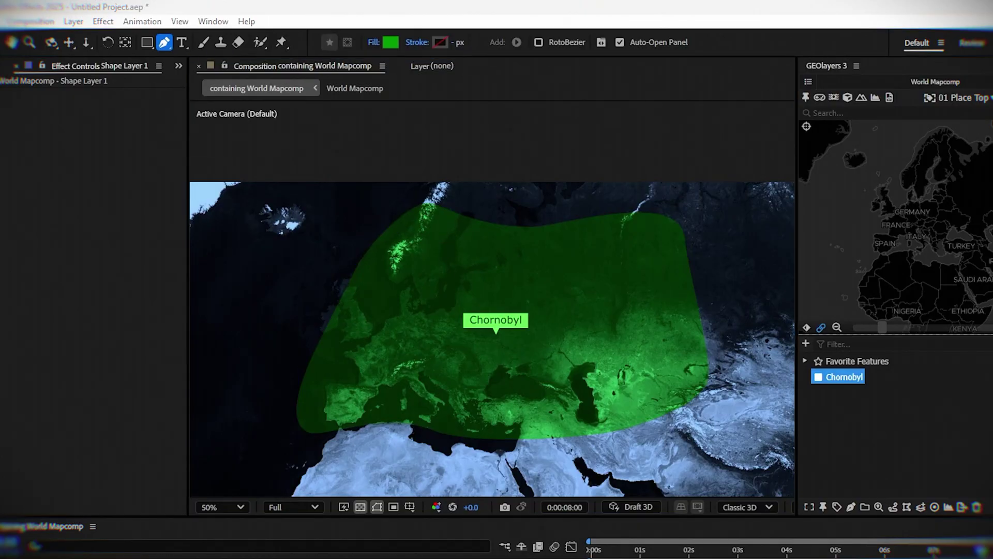
Step: Retime the path keyframes to 0:00:02:00 and 0:00:09:29, apply Easy Ease, and preview the spreading zone
{"action": "left_click", "coordinate": [689, 550]}
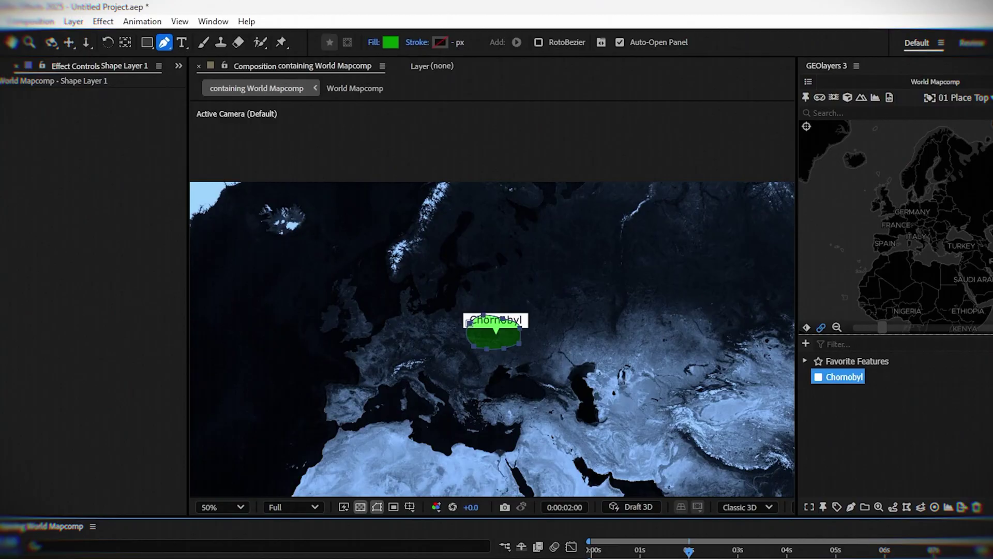
{"action": "key", "text": "ctrl+a"}
{"action": "key", "text": "k"}
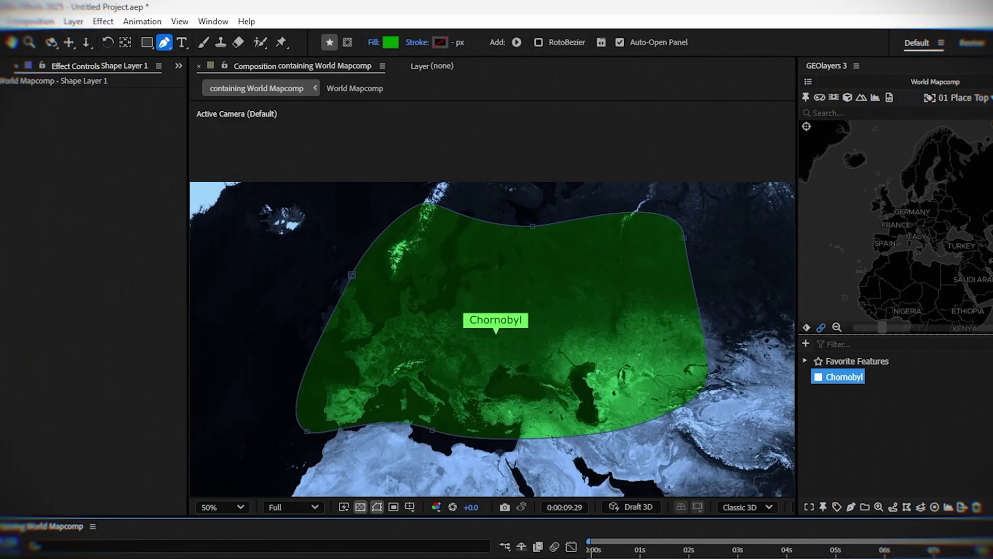
{"action": "right_click", "coordinate": [688, 556]}
{"action": "mouse_move", "coordinate": [770, 557]}
{"action": "left_click", "coordinate": [906, 464]}
{"action": "left_click", "coordinate": [699, 552]}
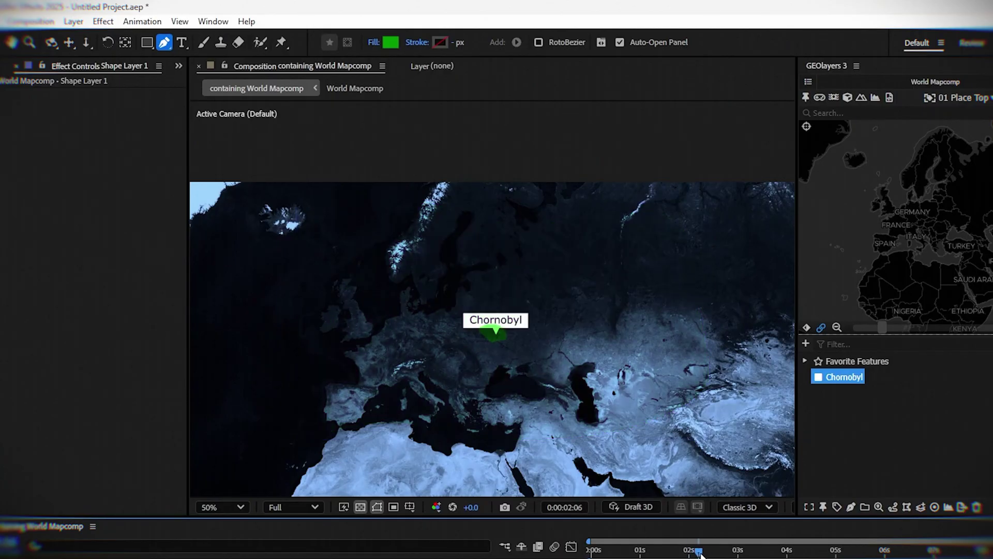
{"action": "left_click_drag", "start_coordinate": [701, 555], "coordinate": [992, 551]}
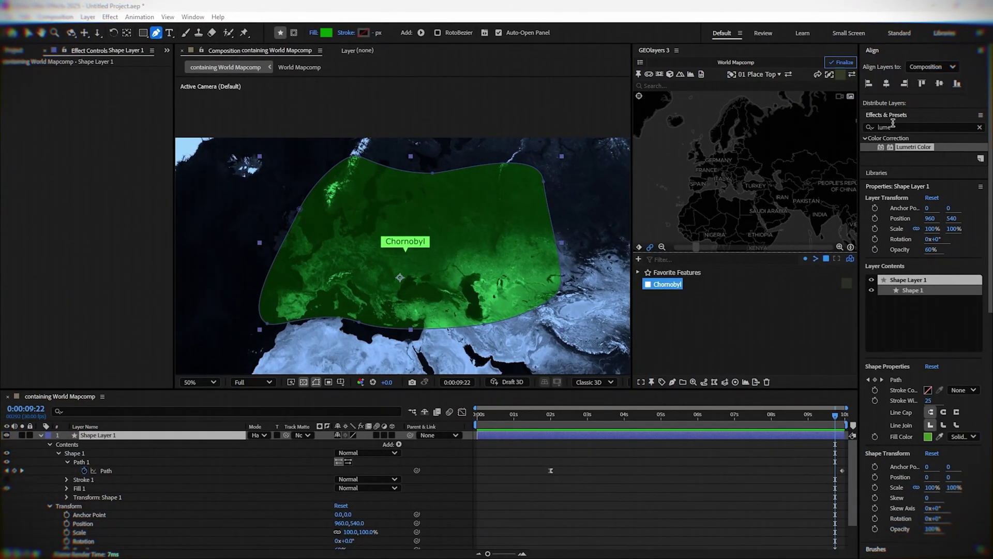
Step: Apply the Deep Glow effect to the green shape layer and collapse the layer's properties
{"action": "left_click", "coordinate": [896, 127]}
{"action": "type", "text": "deep"}
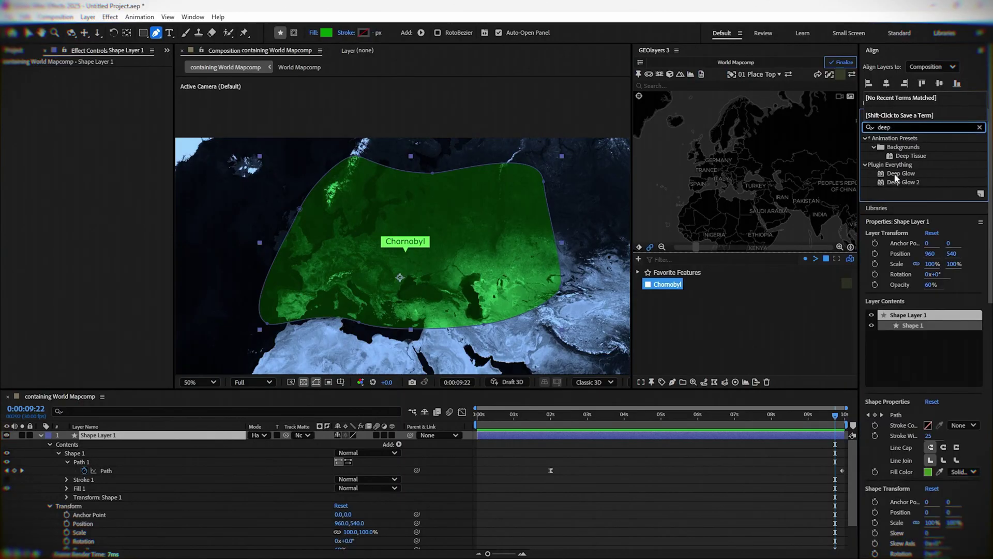
{"action": "left_click_drag", "start_coordinate": [896, 178], "coordinate": [104, 437]}
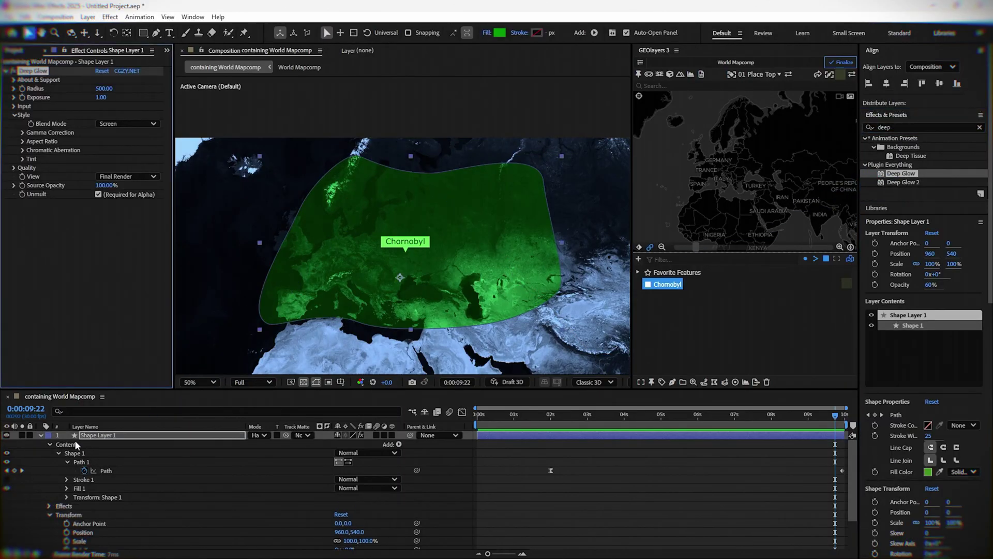
{"action": "left_click", "coordinate": [41, 435]}
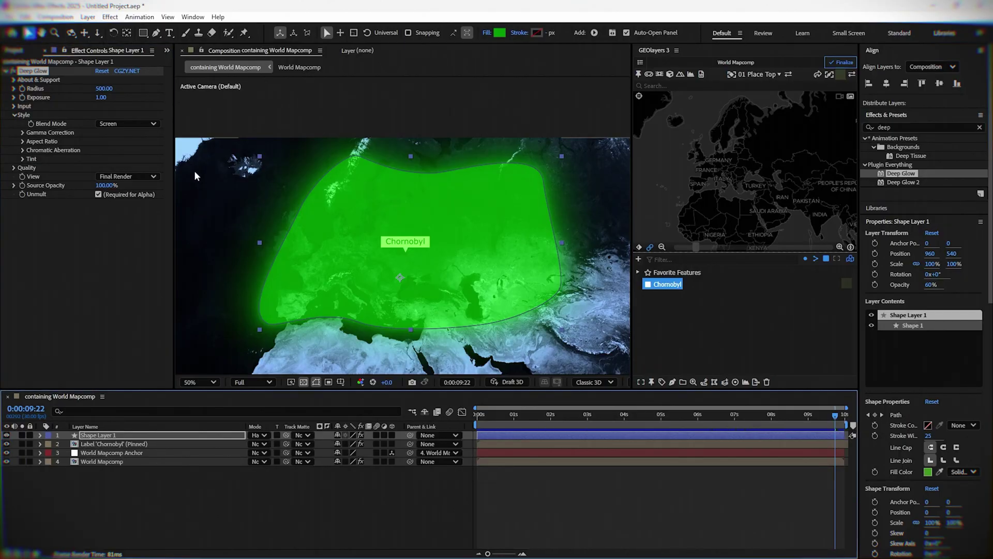
Step: Set the Deep Glow radius to 2000 and its exposure to 4
{"action": "left_click", "coordinate": [106, 89]}
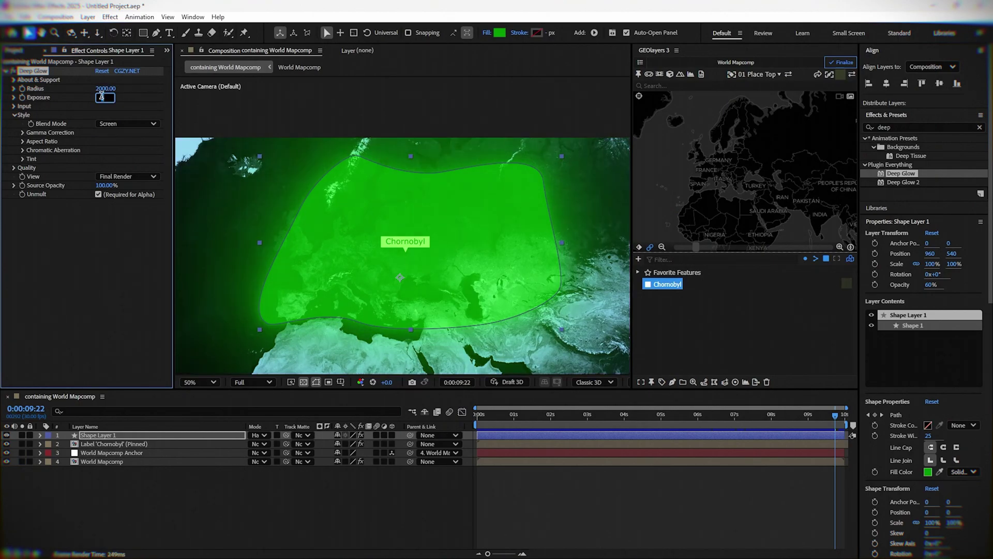
{"action": "type", "text": "4"}
{"action": "key", "text": "Return"}
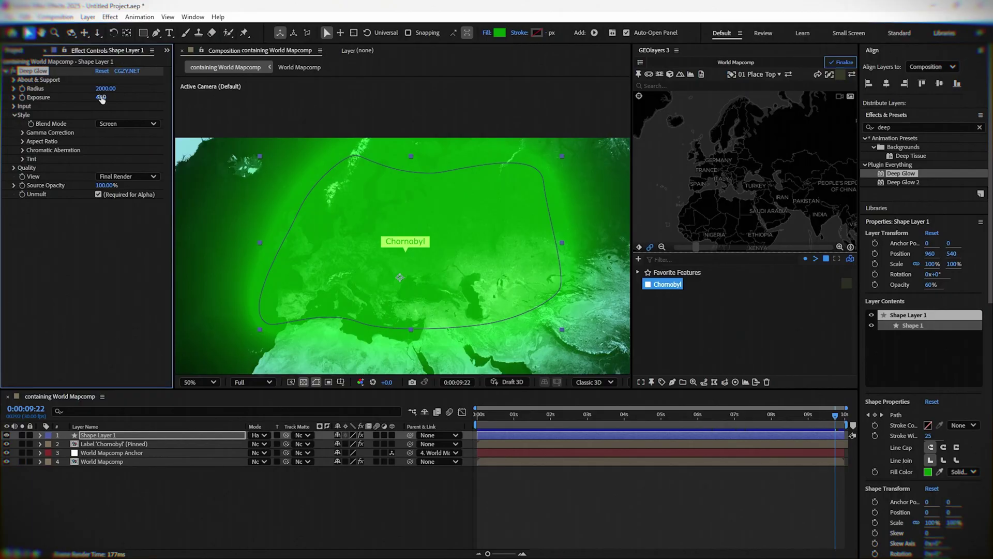
{"action": "left_click", "coordinate": [113, 309]}
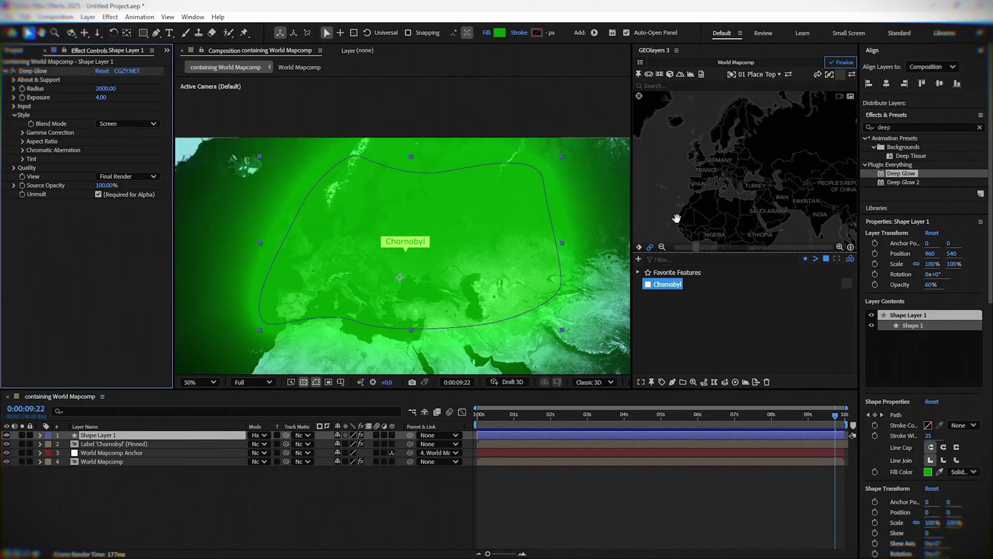
Step: Apply the Noise effect to the green shape layer
{"action": "left_click", "coordinate": [899, 126]}
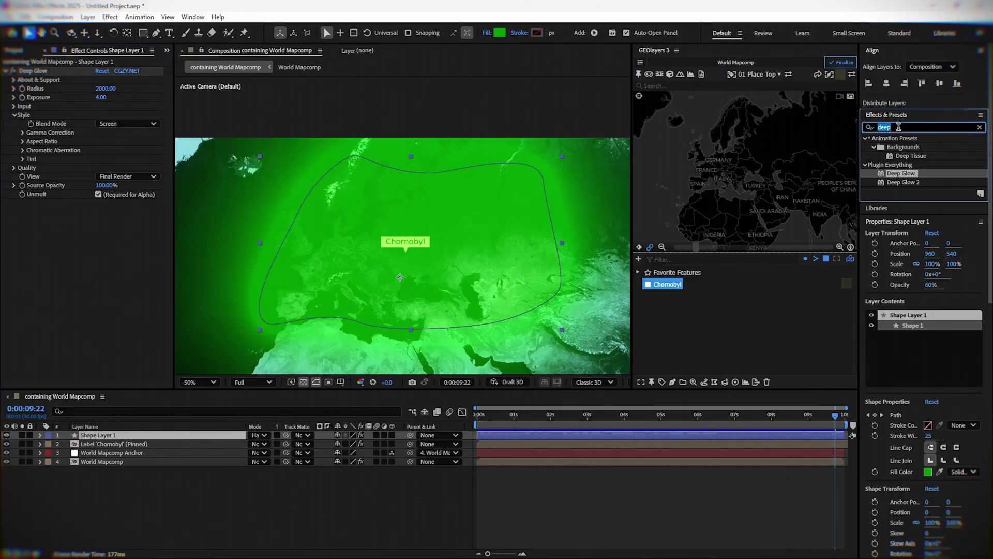
{"action": "type", "text": "noise"}
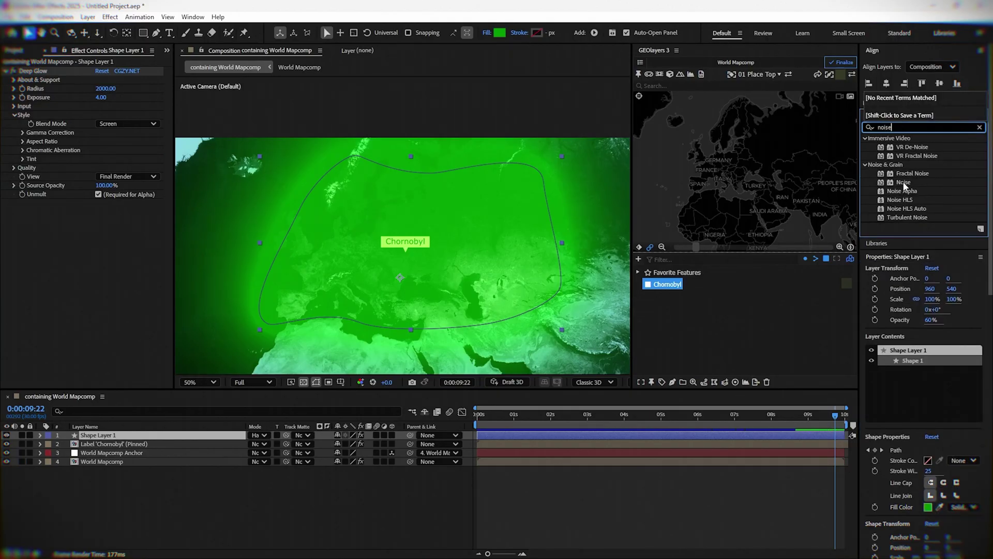
{"action": "left_click_drag", "start_coordinate": [904, 184], "coordinate": [117, 436]}
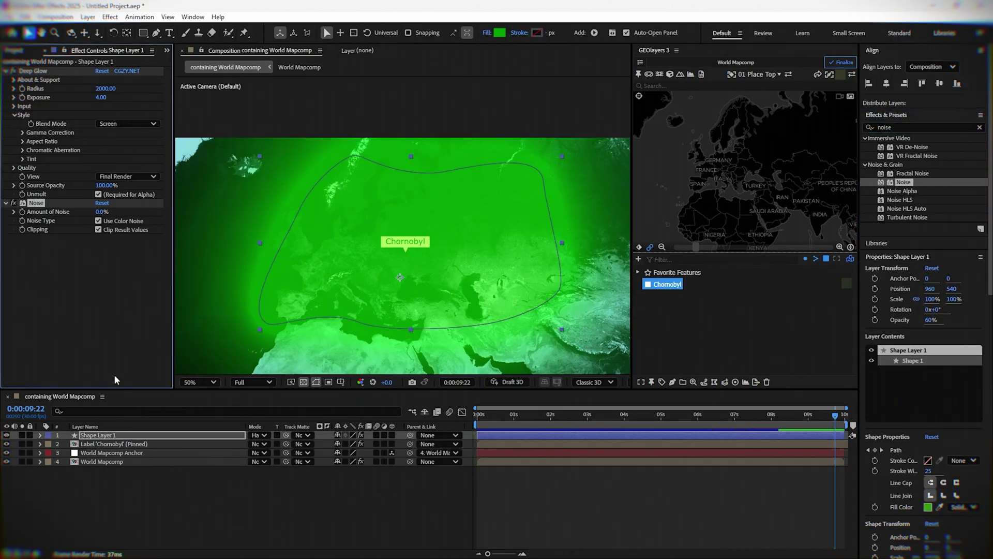
Step: Set the amount of noise to 20% and apply the Turbulent Displace effect to the green shape layer
{"action": "left_click", "coordinate": [102, 212]}
{"action": "key", "text": "Return"}
{"action": "left_click", "coordinate": [896, 128]}
{"action": "type", "text": "t"}
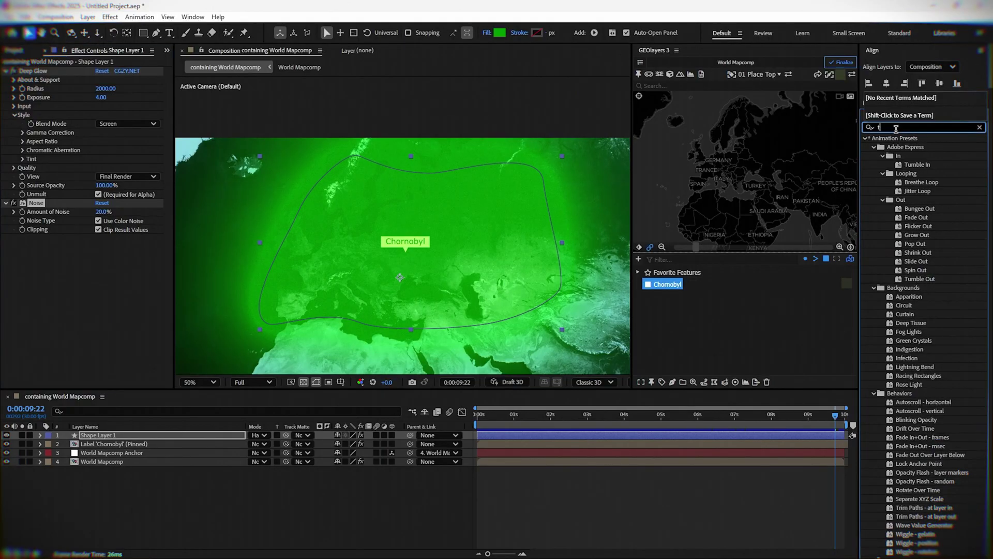
{"action": "type", "text": "urbu"}
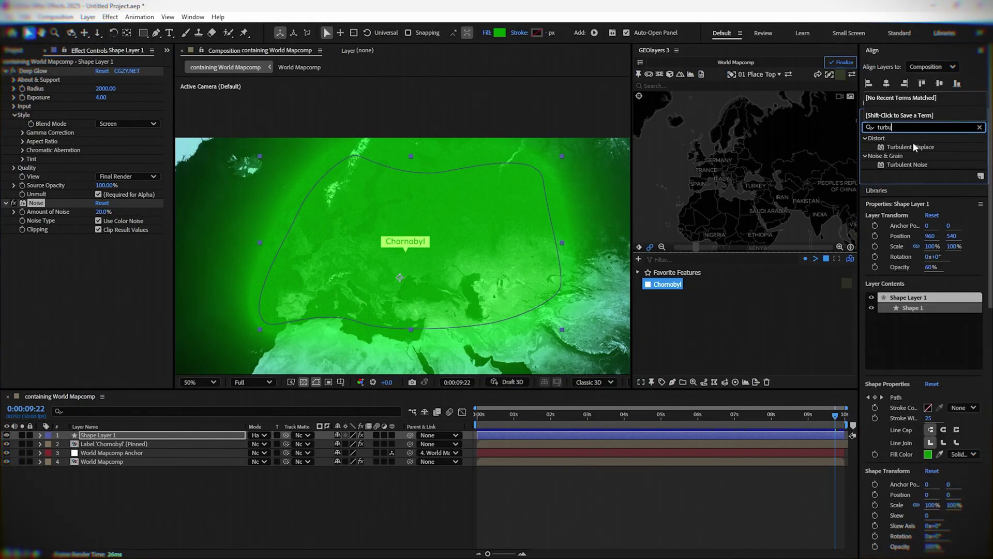
{"action": "left_click_drag", "start_coordinate": [909, 147], "coordinate": [42, 269]}
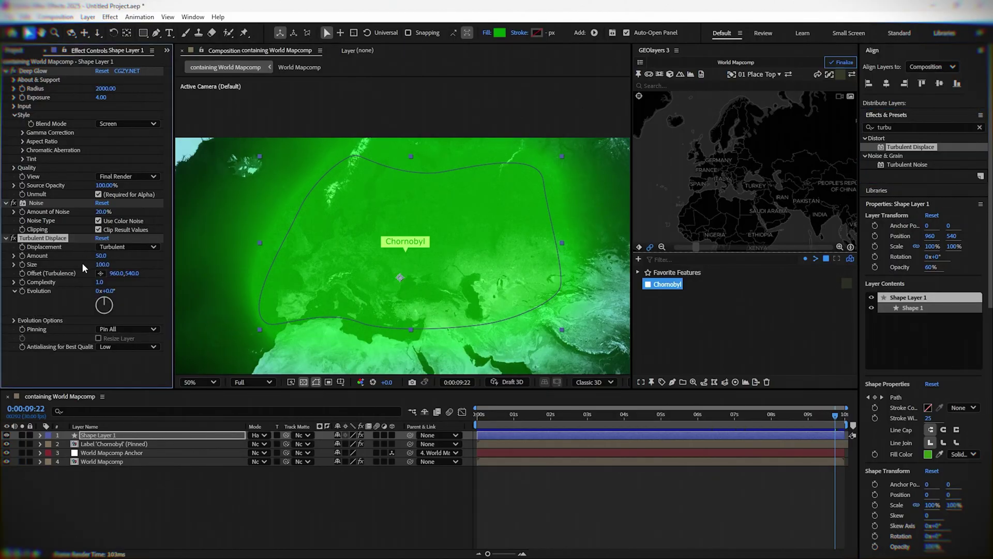
Step: Set Turbulent Displace to amount 30, size 50 and complexity 10, and scrub through the animation to check it
{"action": "left_click", "coordinate": [102, 255]}
{"action": "type", "text": "30"}
{"action": "key", "text": "Tab"}
{"action": "type", "text": "50"}
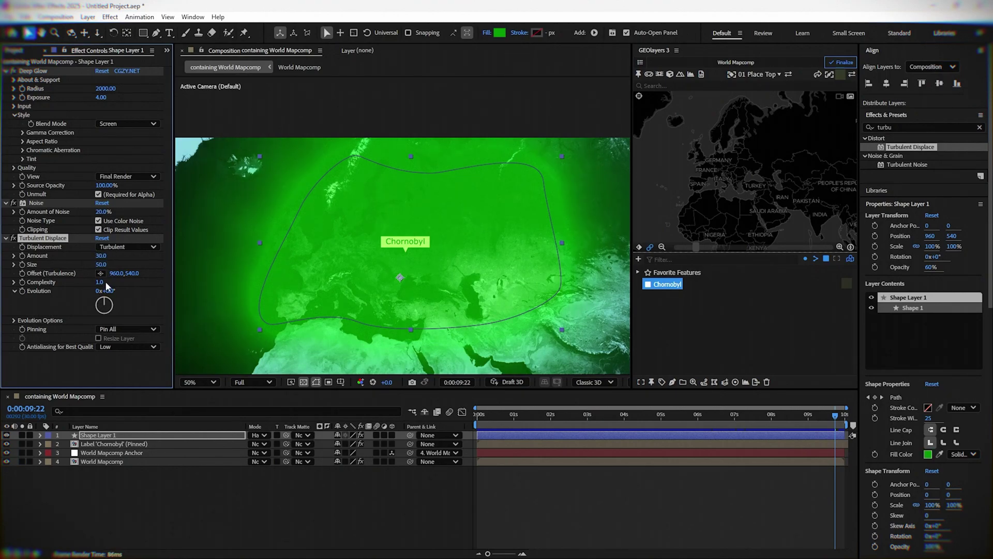
{"action": "left_click", "coordinate": [100, 282]}
{"action": "type", "text": "10"}
{"action": "key", "text": "Return"}
{"action": "left_click", "coordinate": [619, 542]}
{"action": "mouse_move", "coordinate": [494, 414]}
{"action": "left_mouse_down"}
{"action": "mouse_move", "coordinate": [856, 465]}
{"action": "mouse_move", "coordinate": [720, 469]}
{"action": "left_mouse_up"}
Step: Reshape the green zone's path at 0:00:09:28 into an irregular outline by moving its southern, eastern and northern points
{"action": "left_click", "coordinate": [597, 435]}
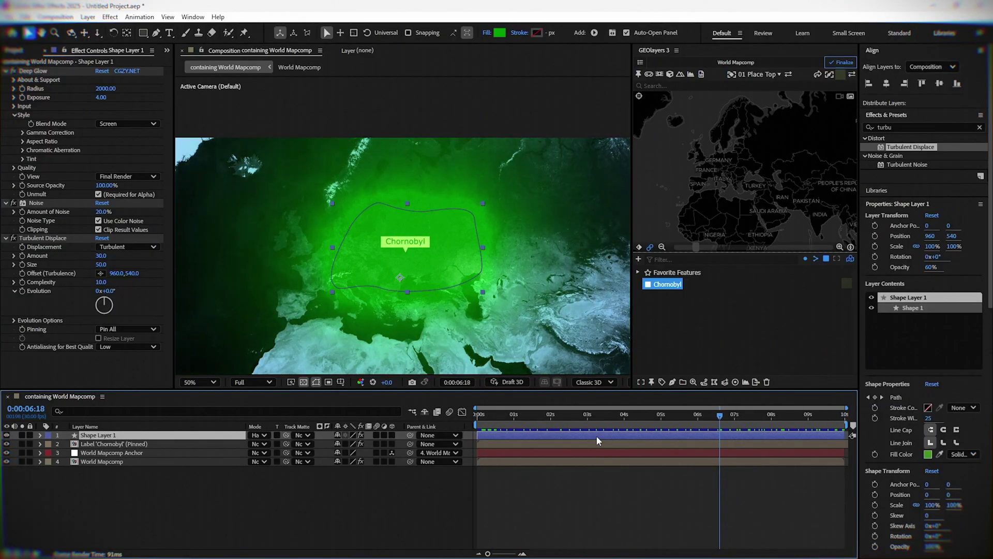
{"action": "left_click", "coordinate": [39, 435]}
{"action": "left_click", "coordinate": [843, 416]}
{"action": "left_click_drag", "start_coordinate": [842, 420], "coordinate": [843, 420]}
{"action": "left_click_drag", "start_coordinate": [411, 330], "coordinate": [417, 314]}
{"action": "key", "text": "ctrl+z"}
{"action": "left_click", "coordinate": [412, 331]}
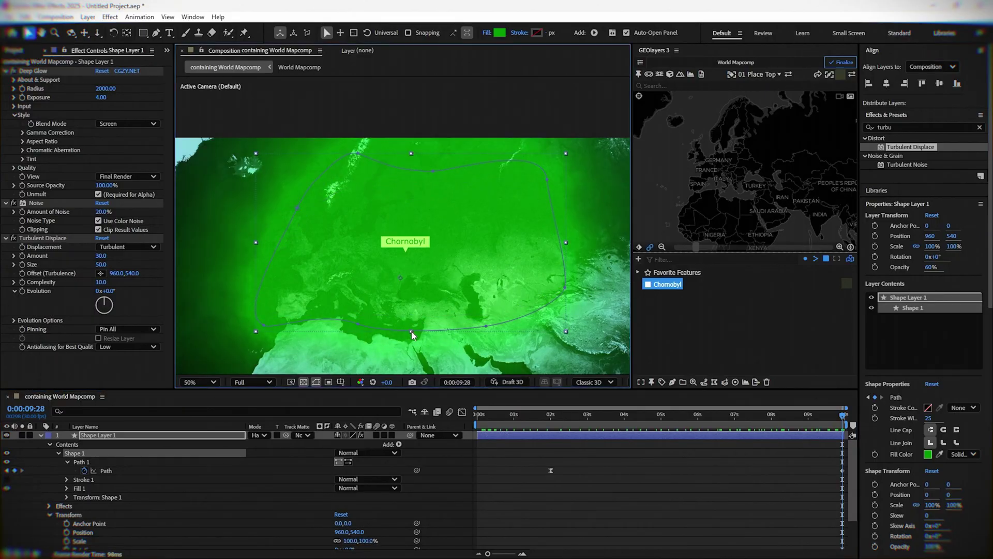
{"action": "left_click", "coordinate": [358, 327]}
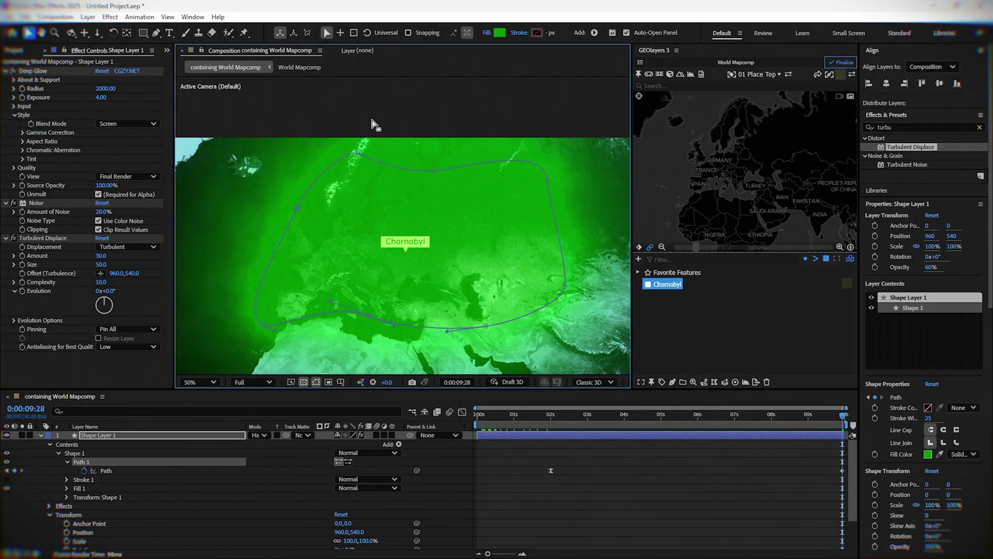
{"action": "left_click_drag", "start_coordinate": [486, 326], "coordinate": [601, 247]}
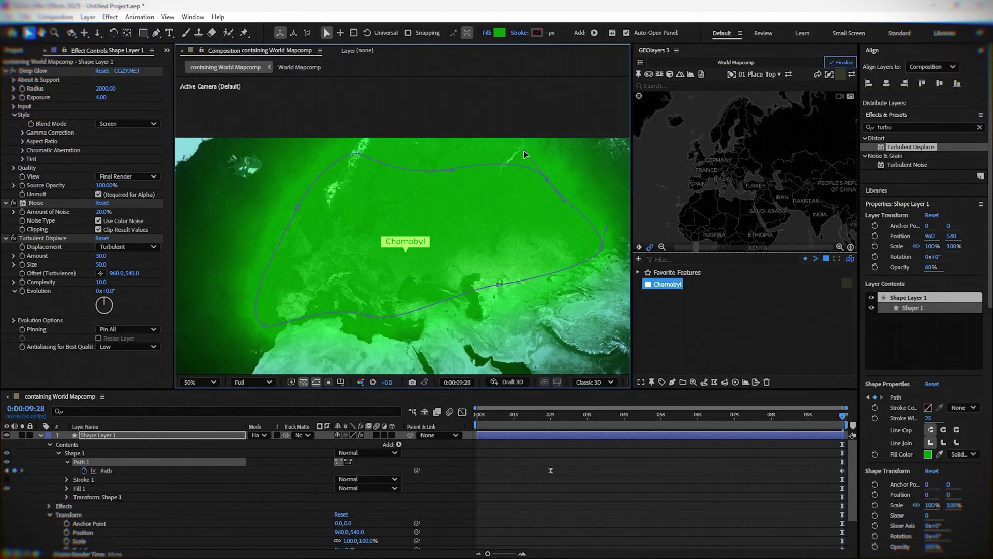
{"action": "left_click_drag", "start_coordinate": [547, 179], "coordinate": [516, 190]}
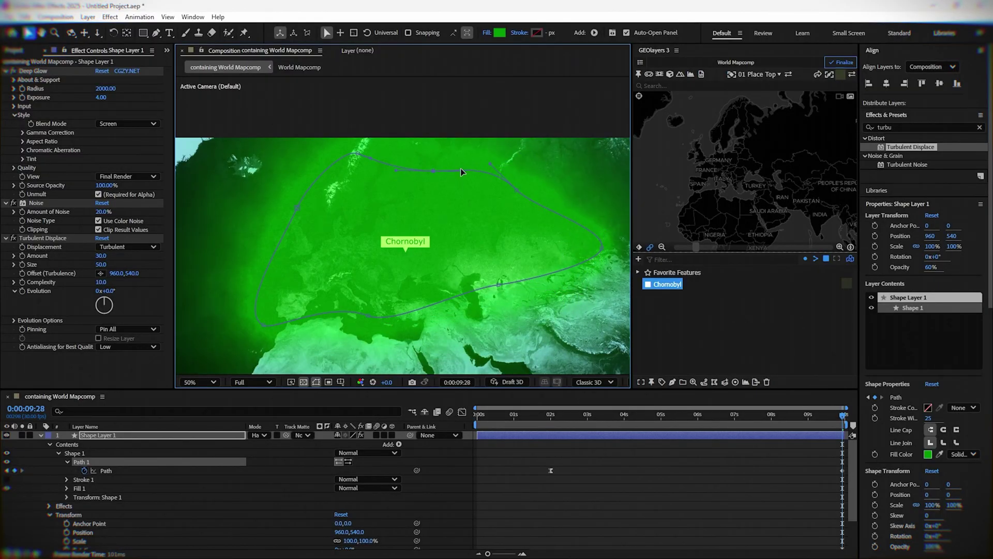
{"action": "left_click_drag", "start_coordinate": [447, 184], "coordinate": [453, 195]}
{"action": "left_click_drag", "start_coordinate": [370, 315], "coordinate": [375, 318]}
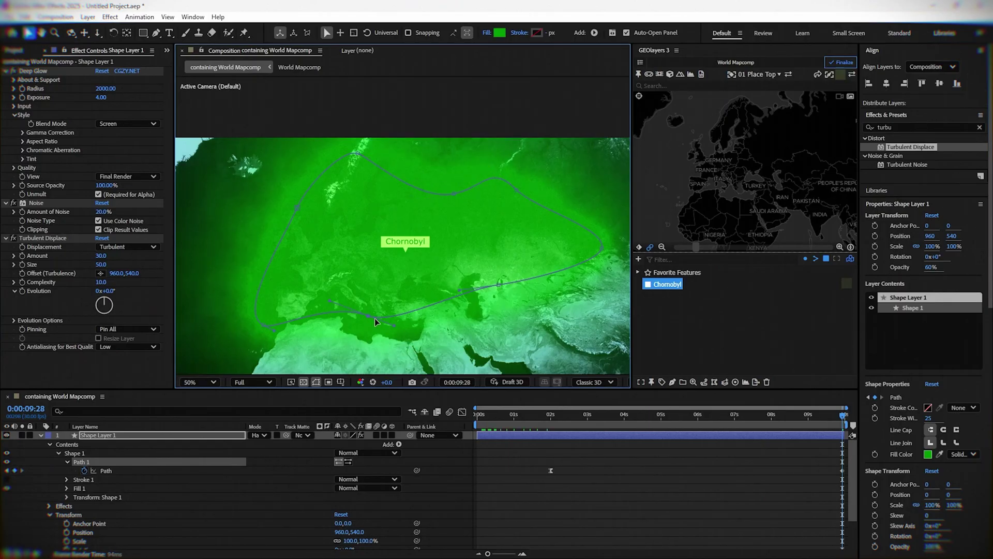
Step: Add an opacity keyframe of 0% to the green shape layer at 0:00:01:00
{"action": "left_click_drag", "start_coordinate": [541, 407], "coordinate": [552, 455]}
{"action": "left_click", "coordinate": [49, 444]}
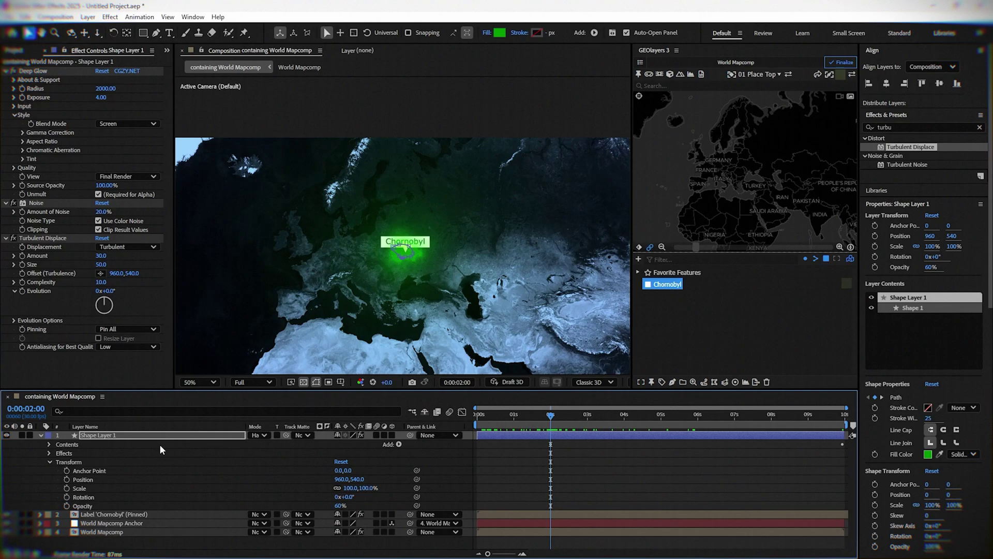
{"action": "left_click_drag", "start_coordinate": [553, 416], "coordinate": [514, 416]}
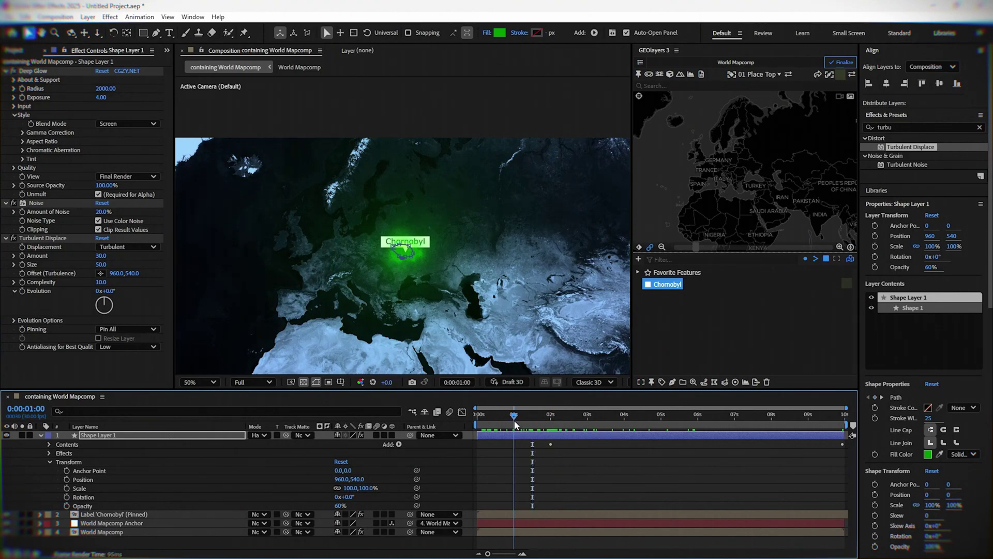
{"action": "left_click", "coordinate": [67, 506]}
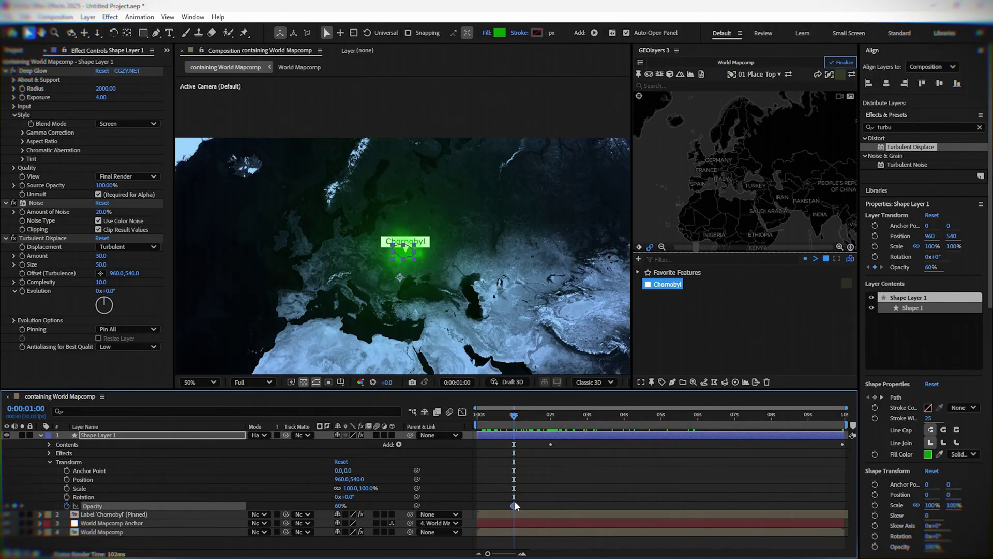
{"action": "left_click", "coordinate": [340, 504]}
{"action": "type", "text": "0"}
{"action": "key", "text": "Return"}
Step: Keyframe the green shape layer's opacity at 60% at 0:00:02:00 and preview the fade-in from the start
{"action": "left_click", "coordinate": [552, 415]}
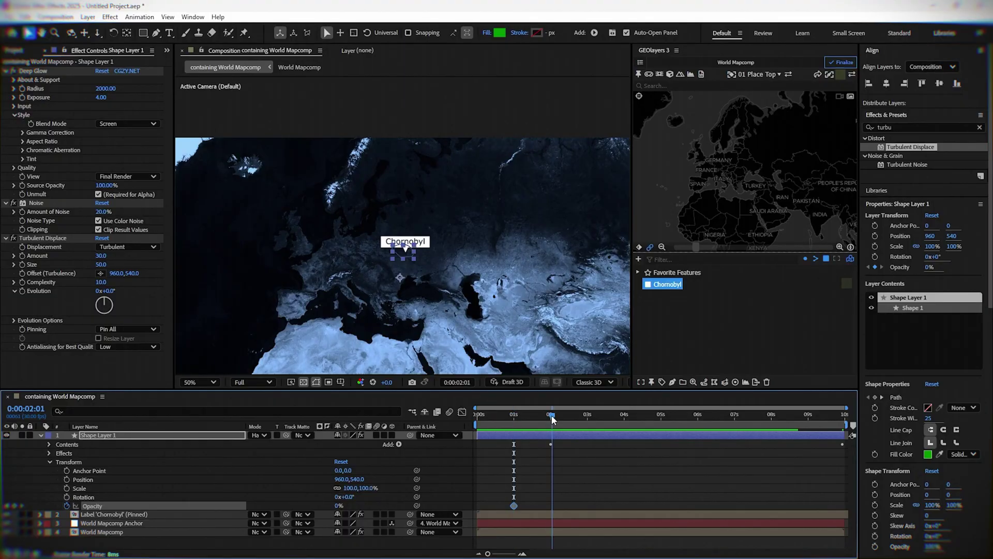
{"action": "left_click_drag", "start_coordinate": [551, 417], "coordinate": [550, 418]}
{"action": "left_click", "coordinate": [337, 505]}
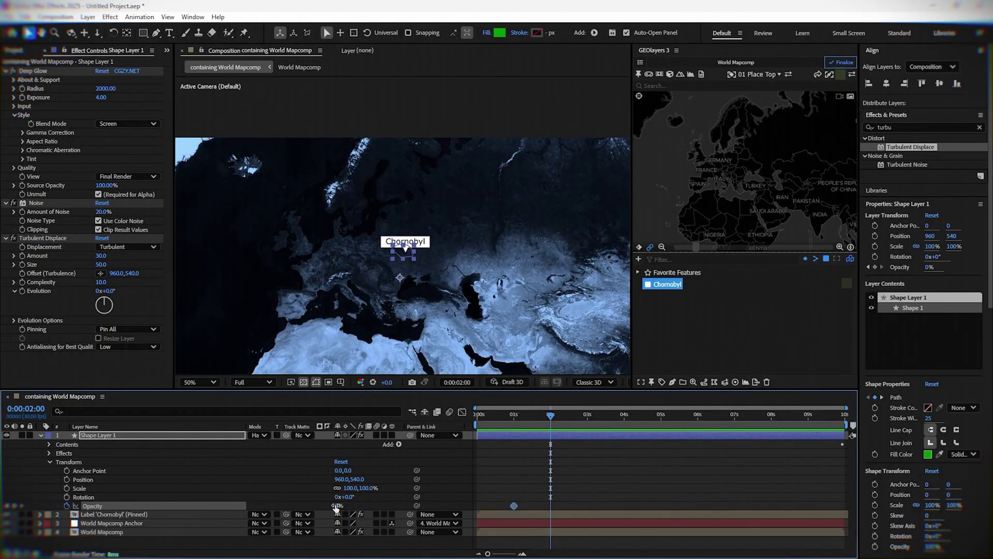
{"action": "type", "text": "60"}
{"action": "key", "text": "Return"}
{"action": "left_click", "coordinate": [578, 473]}
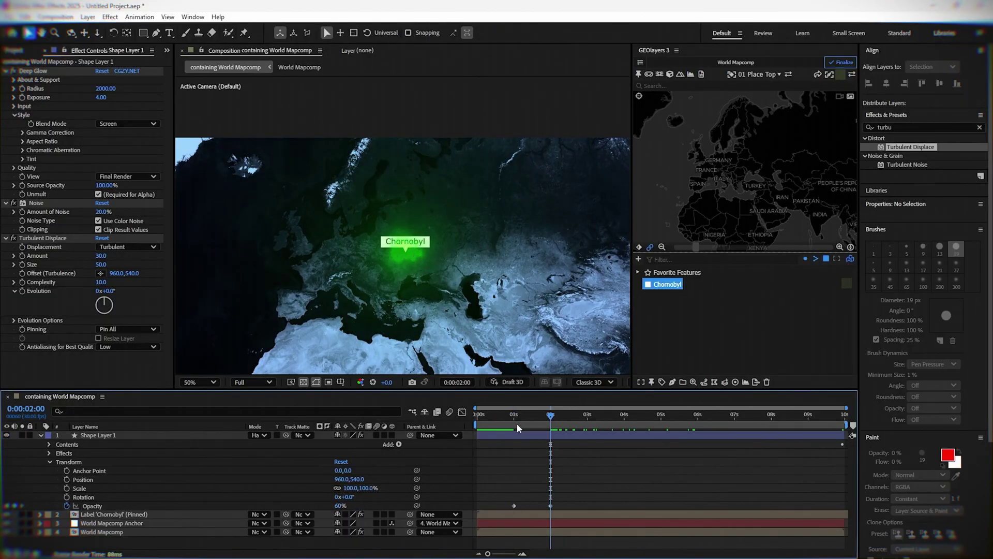
{"action": "left_click_drag", "start_coordinate": [492, 416], "coordinate": [478, 416]}
{"action": "key", "text": "space"}
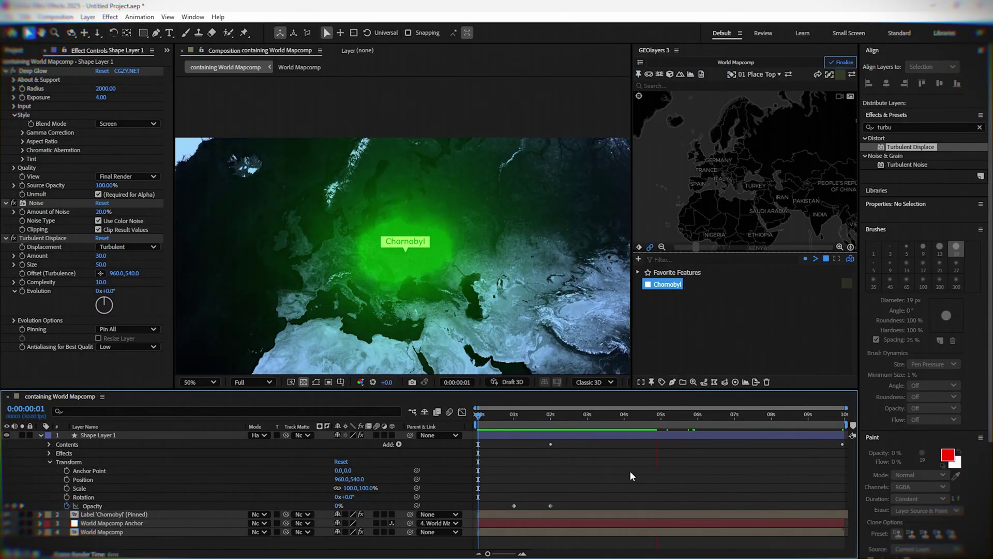
Step: At 0:00:00:10, draw an orange circle about 21.5 px wide at the Chornobyl label's tip and centre its anchor point
{"action": "left_click_drag", "start_coordinate": [499, 419], "coordinate": [464, 426]}
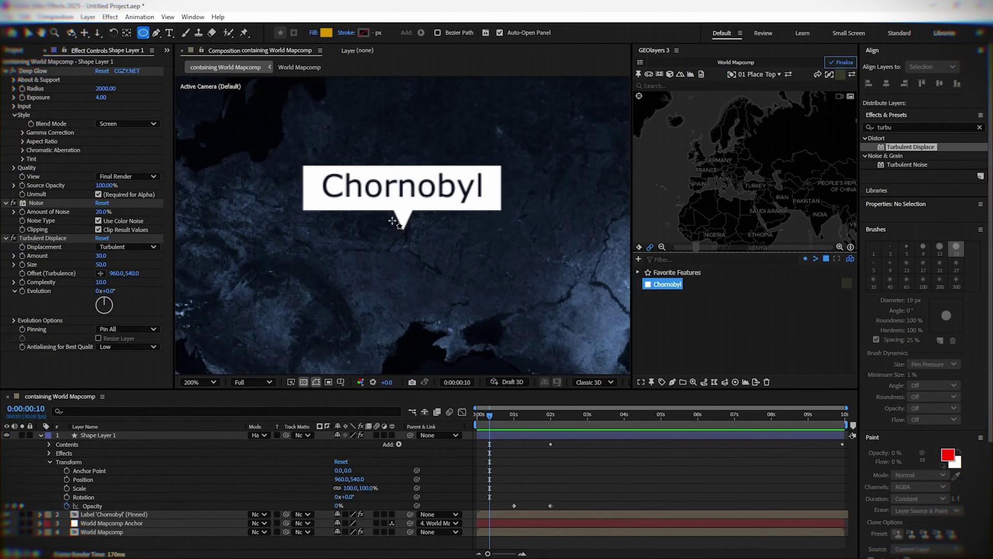
{"action": "left_click_drag", "start_coordinate": [392, 221], "coordinate": [408, 239]}
{"action": "key", "text": "v"}
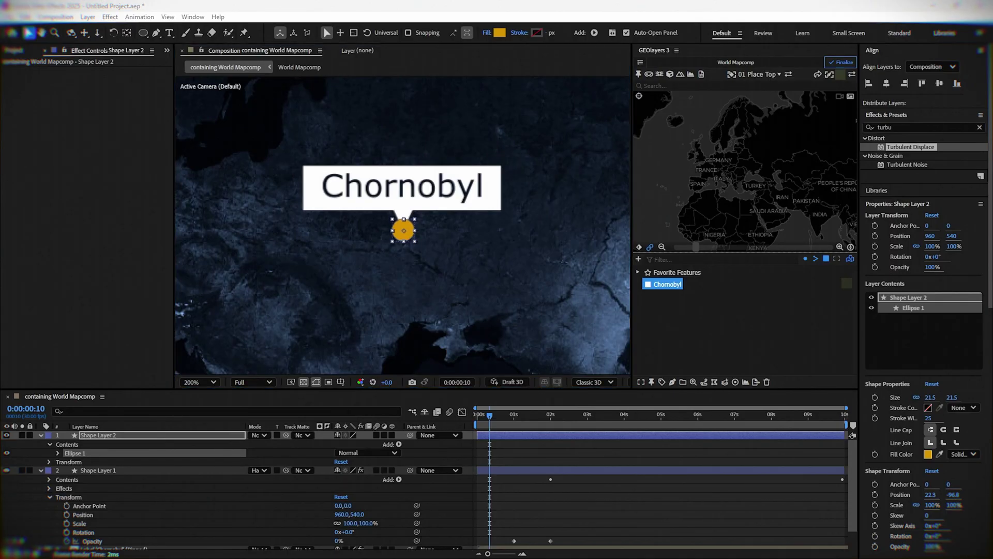
{"action": "key", "text": "ctrl+alt+Home"}
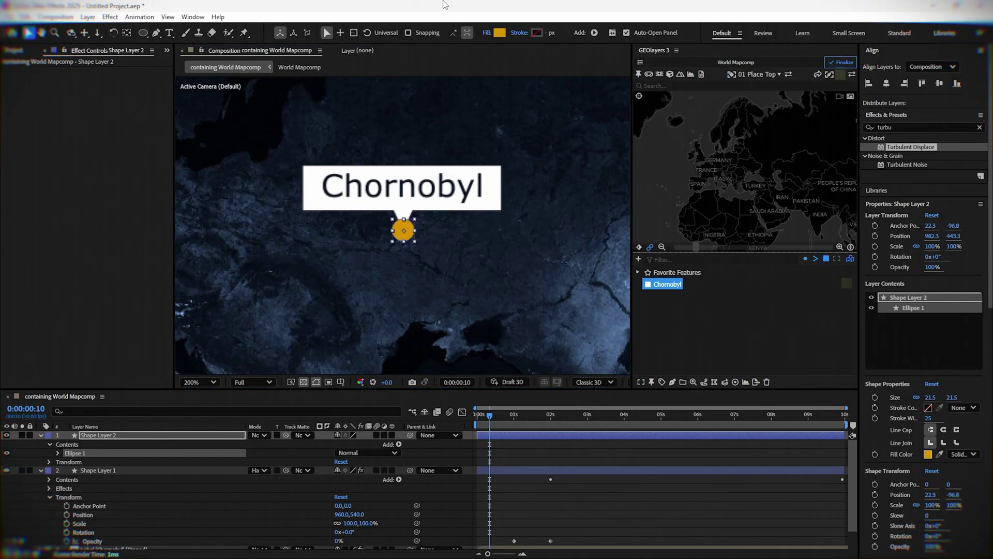
Step: Add a scale keyframe of 0% to the orange circle layer at 0:00:00:10
{"action": "left_click", "coordinate": [48, 462]}
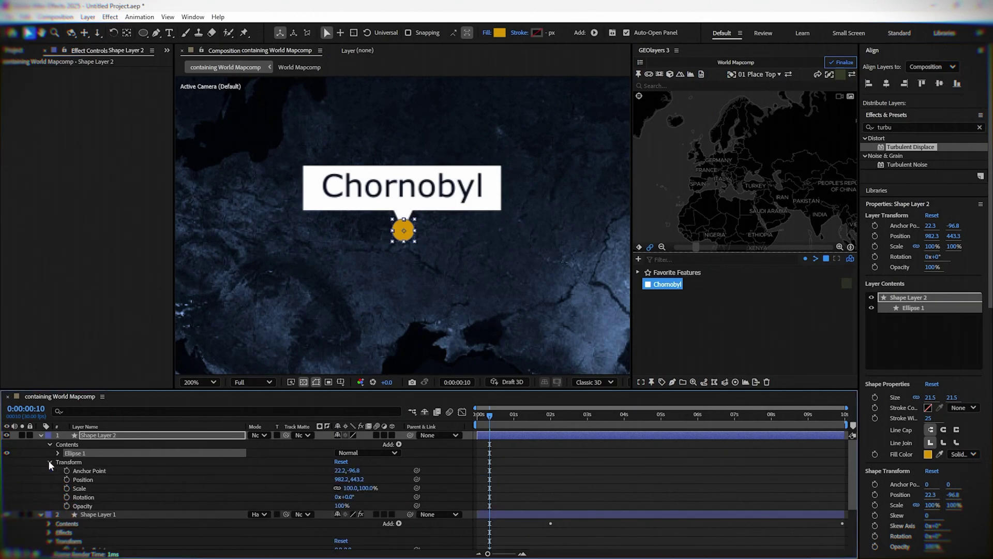
{"action": "left_click", "coordinate": [80, 489]}
{"action": "left_click", "coordinate": [66, 488]}
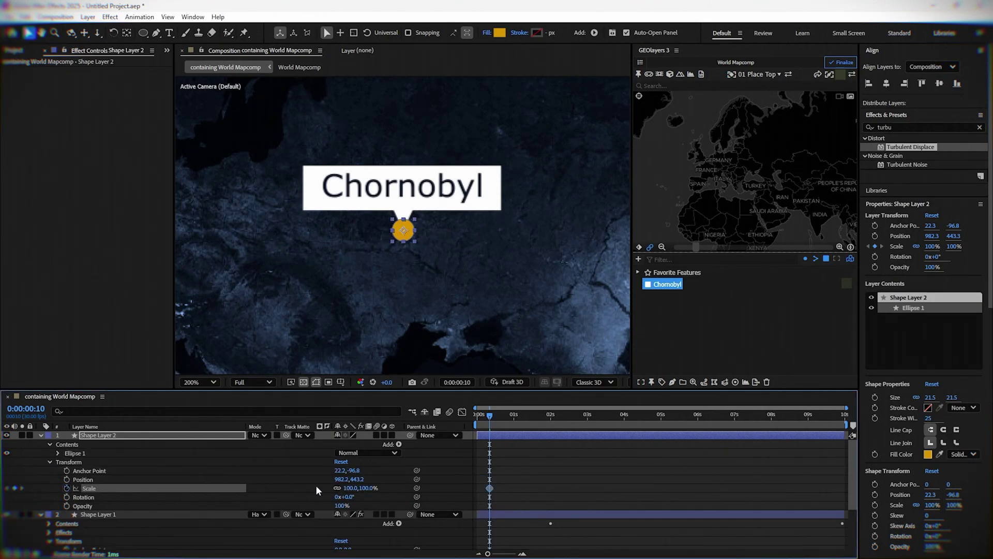
{"action": "left_click", "coordinate": [351, 488]}
{"action": "type", "text": "00"}
{"action": "key", "text": "Return"}
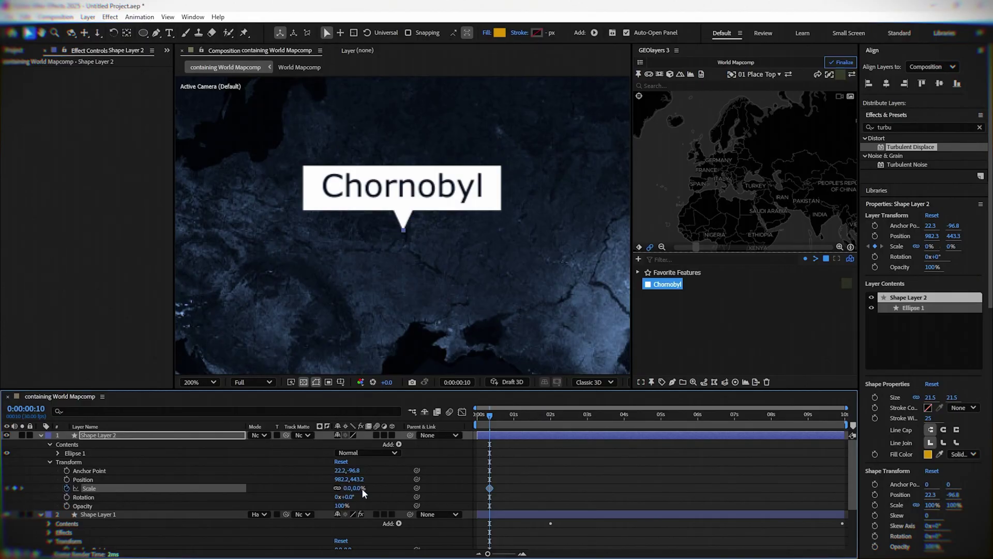
Step: Keyframe the orange circle's scale at 300% at 0:00:00:15
{"action": "left_click_drag", "start_coordinate": [491, 418], "coordinate": [496, 418]}
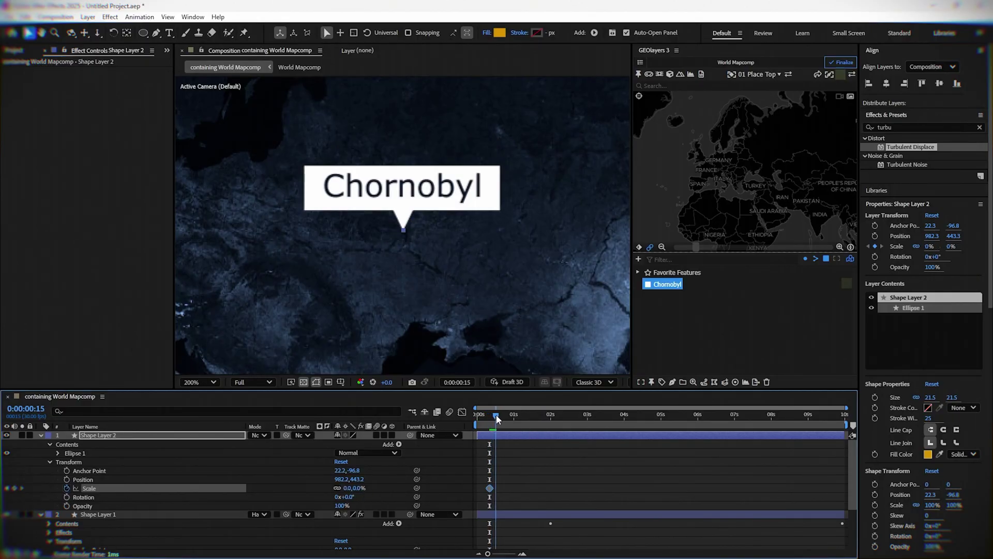
{"action": "left_click_drag", "start_coordinate": [349, 491], "coordinate": [468, 500]}
{"action": "left_click", "coordinate": [350, 488]}
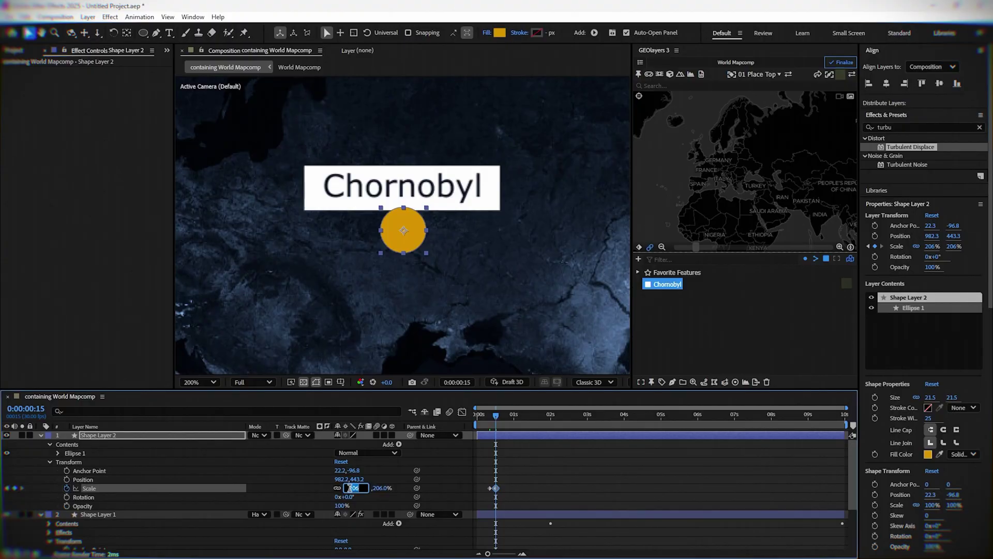
{"action": "type", "text": "300"}
{"action": "key", "text": "Return"}
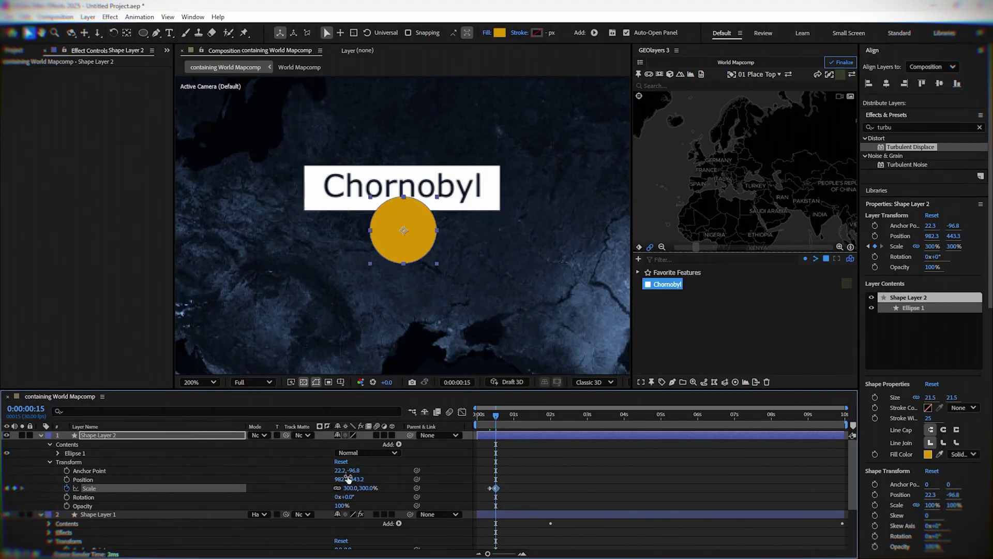
Step: Keyframe the orange circle's scale at 0% at 0:00:01:15 and scrub back through the burst
{"action": "left_click_drag", "start_coordinate": [496, 415], "coordinate": [533, 417]}
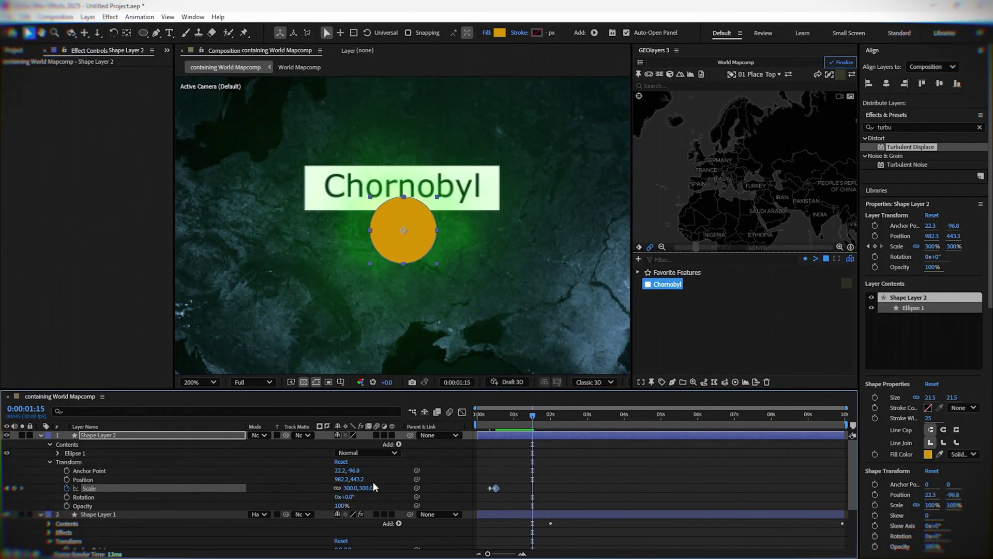
{"action": "left_click", "coordinate": [347, 487]}
{"action": "type", "text": "0"}
{"action": "key", "text": "Return"}
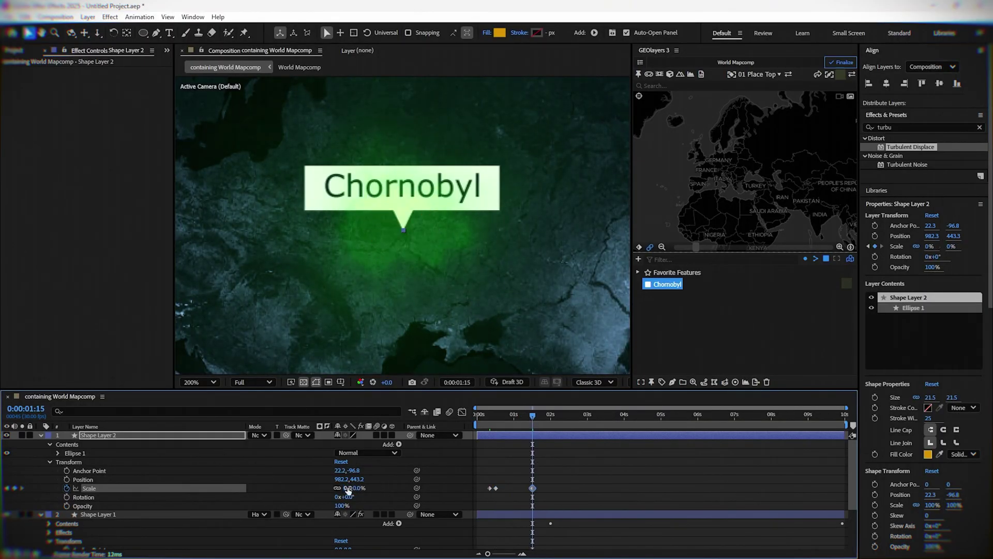
{"action": "left_click_drag", "start_coordinate": [508, 414], "coordinate": [487, 417]}
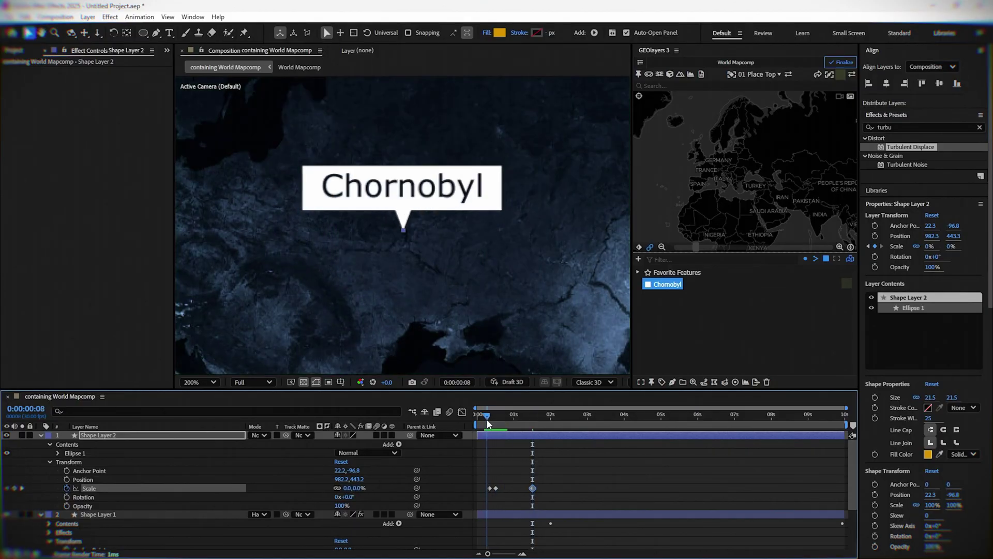
Step: Search the effects for "deep" and apply Deep Glow to the orange circle layer
{"action": "left_click", "coordinate": [897, 127]}
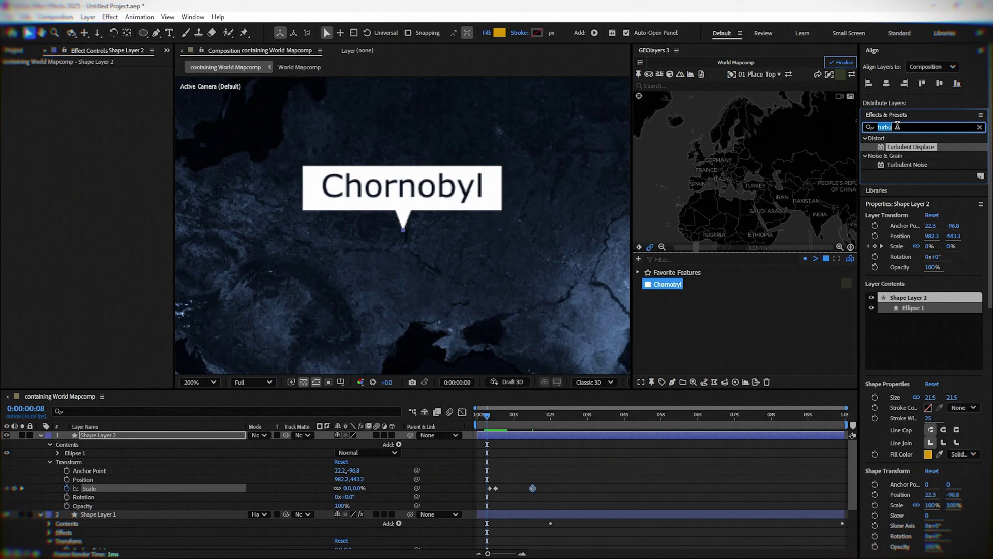
{"action": "type", "text": "deep"}
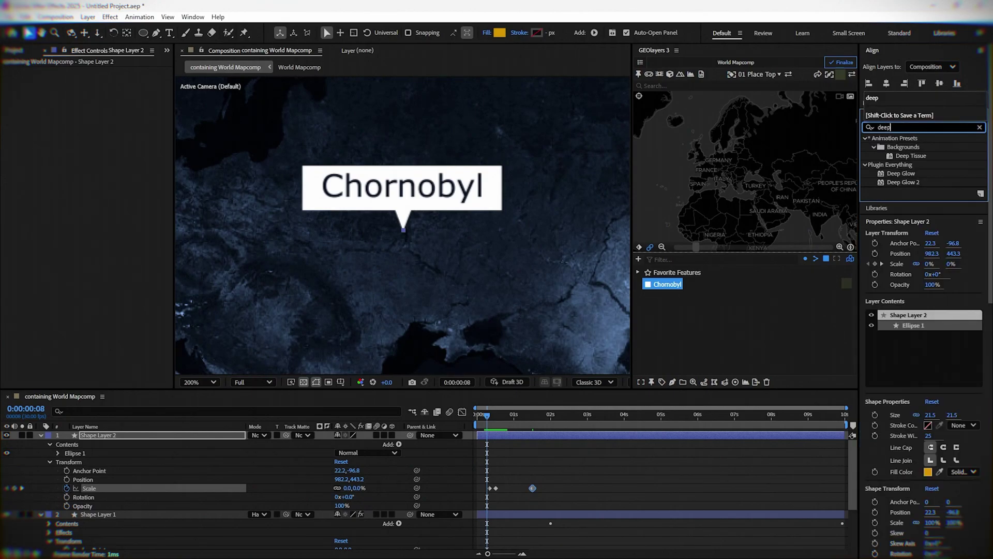
{"action": "left_click_drag", "start_coordinate": [904, 175], "coordinate": [526, 438]}
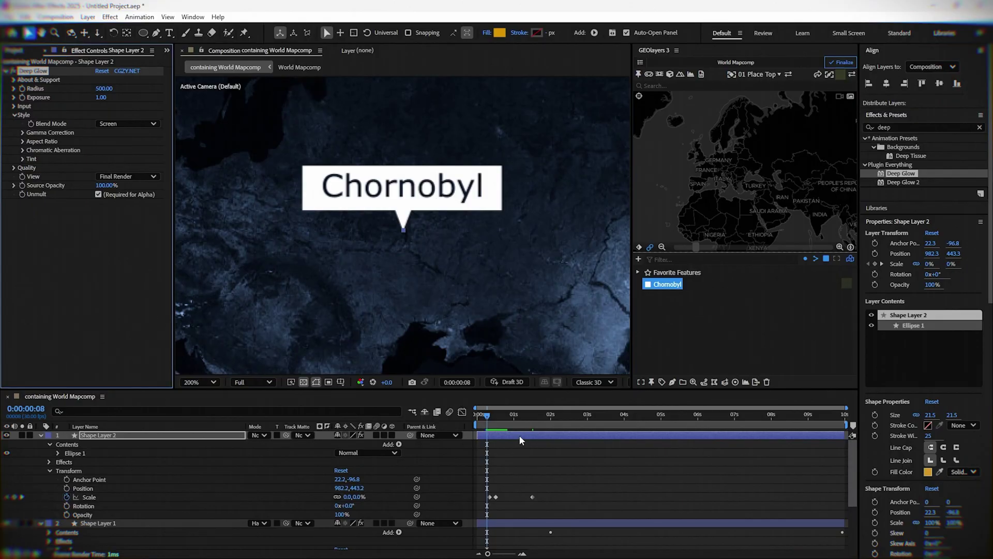
Step: Set the Deep Glow exposure to 10 and radius to 2000 on the orange circle layer
{"action": "left_click", "coordinate": [505, 417]}
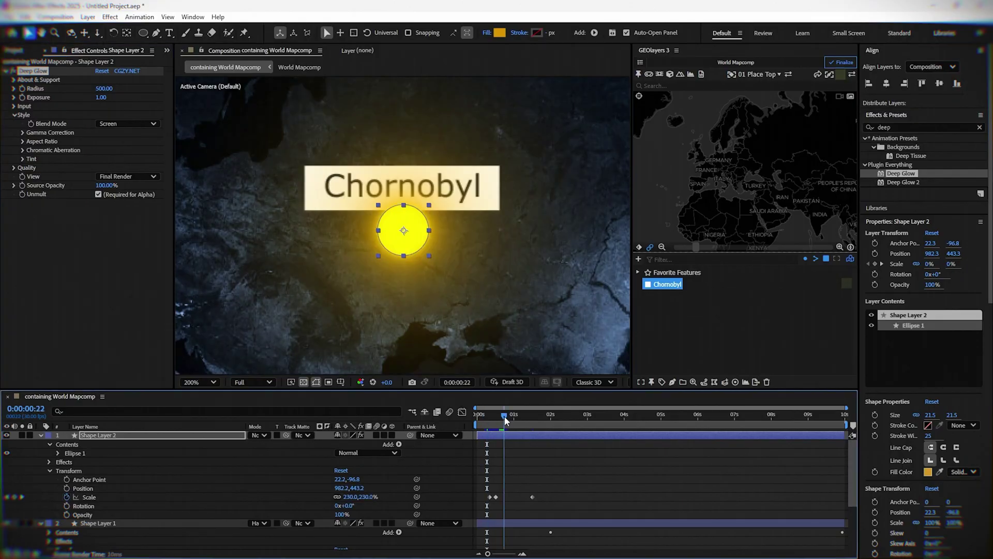
{"action": "left_click", "coordinate": [101, 97]}
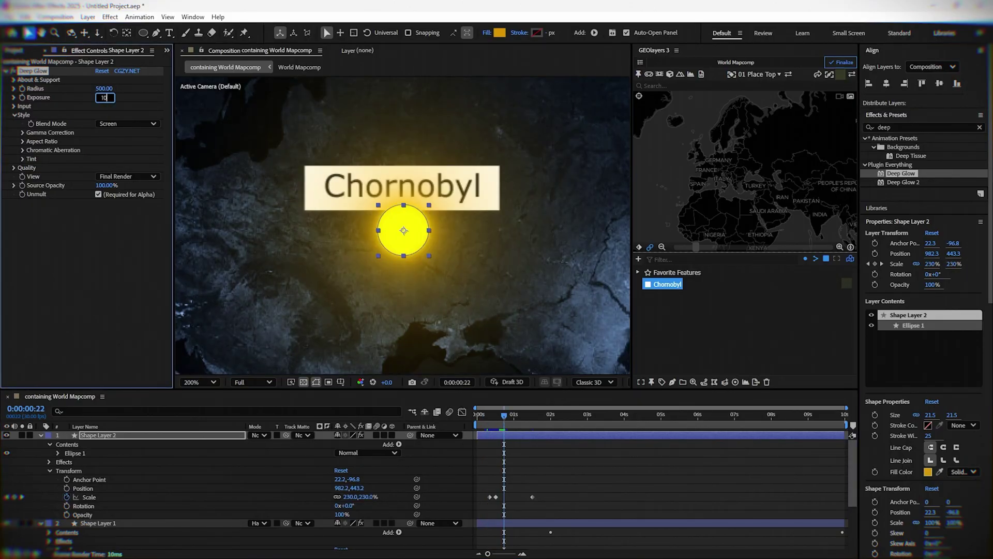
{"action": "type", "text": "10"}
{"action": "key", "text": "Return"}
{"action": "left_click", "coordinate": [105, 89]}
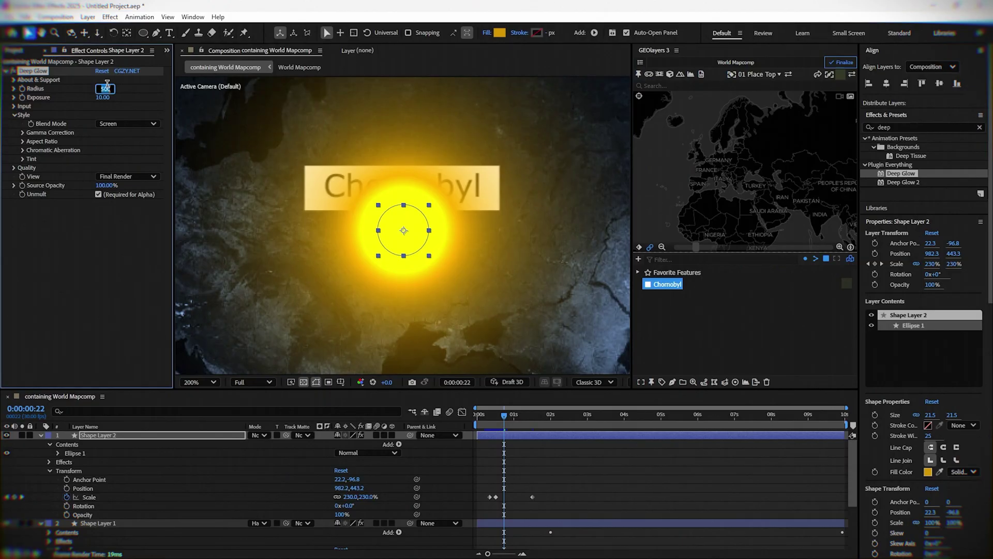
{"action": "type", "text": "2"}
{"action": "type", "text": "000"}
{"action": "key", "text": "Return"}
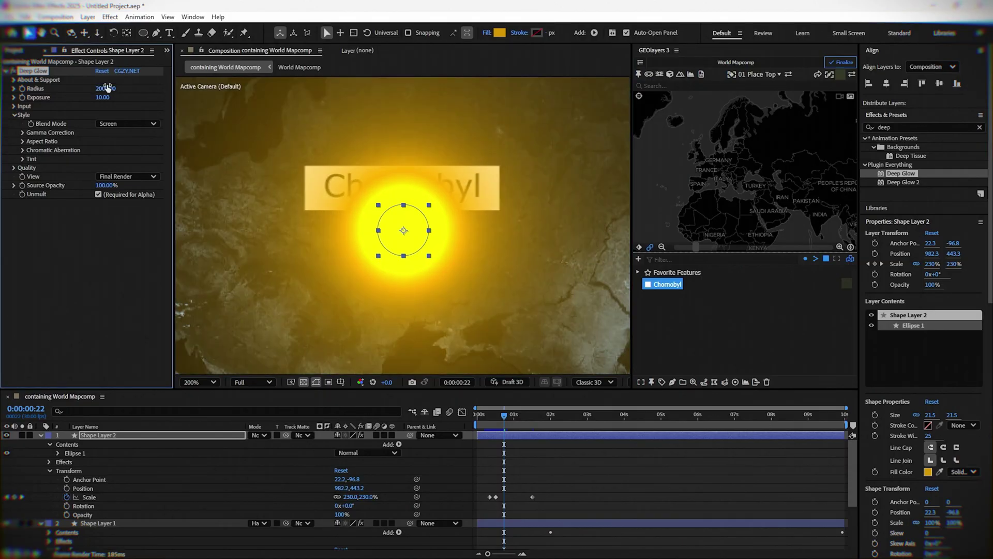
Step: Fit the composition to the viewer and play the animation from the start to review the burst and green zone
{"action": "left_click", "coordinate": [199, 382]}
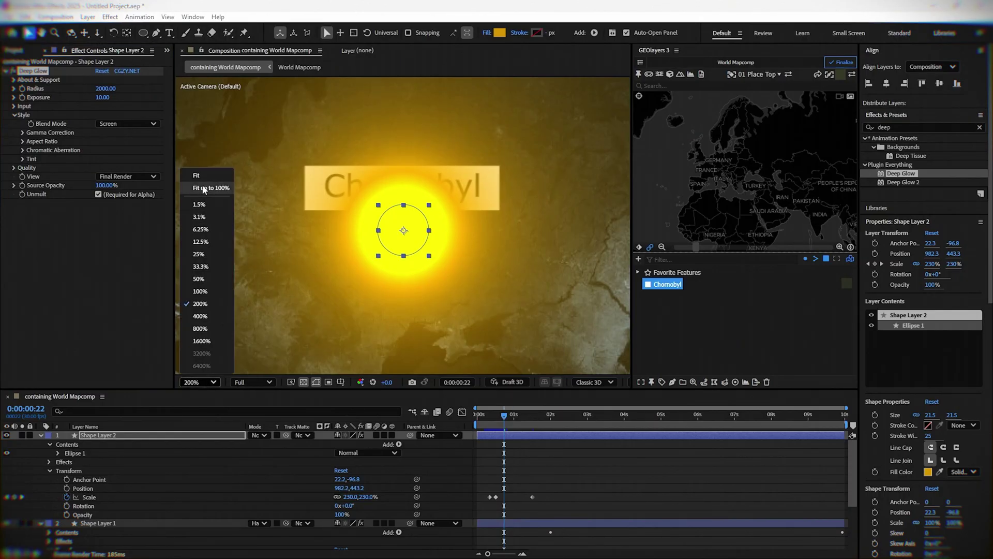
{"action": "left_click", "coordinate": [212, 188]}
{"action": "left_click", "coordinate": [627, 464]}
{"action": "left_click", "coordinate": [488, 415]}
{"action": "key", "text": "Home"}
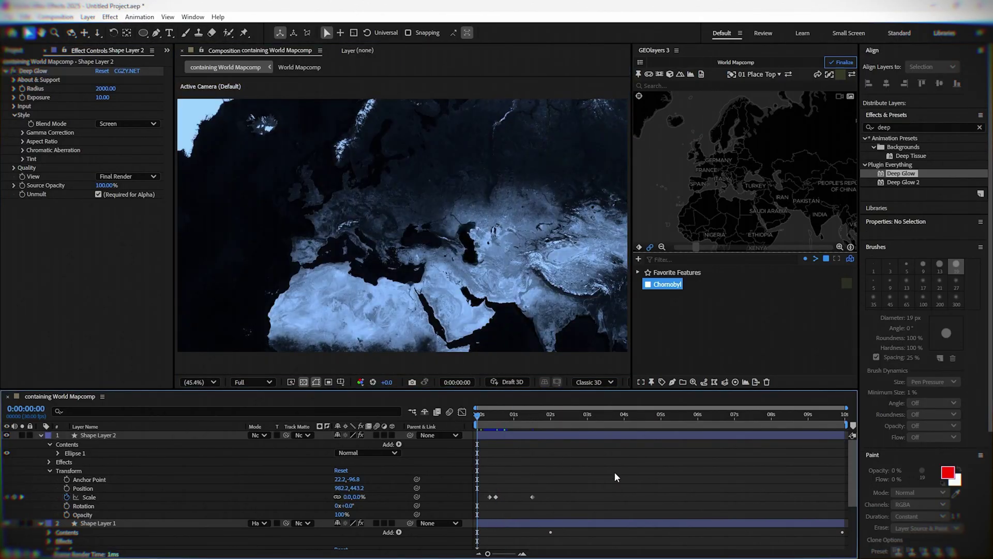
{"action": "key", "text": "space"}
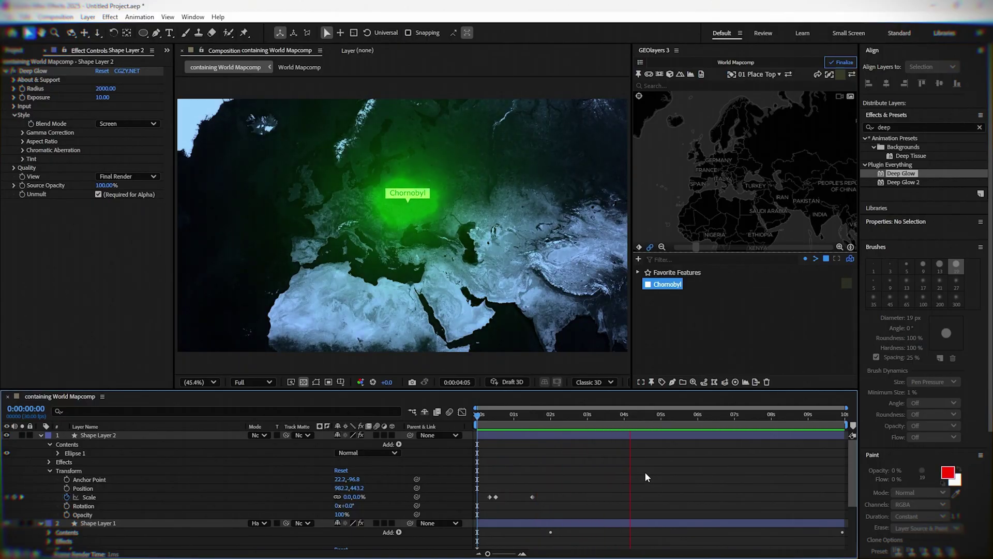
{"action": "key", "text": "space"}
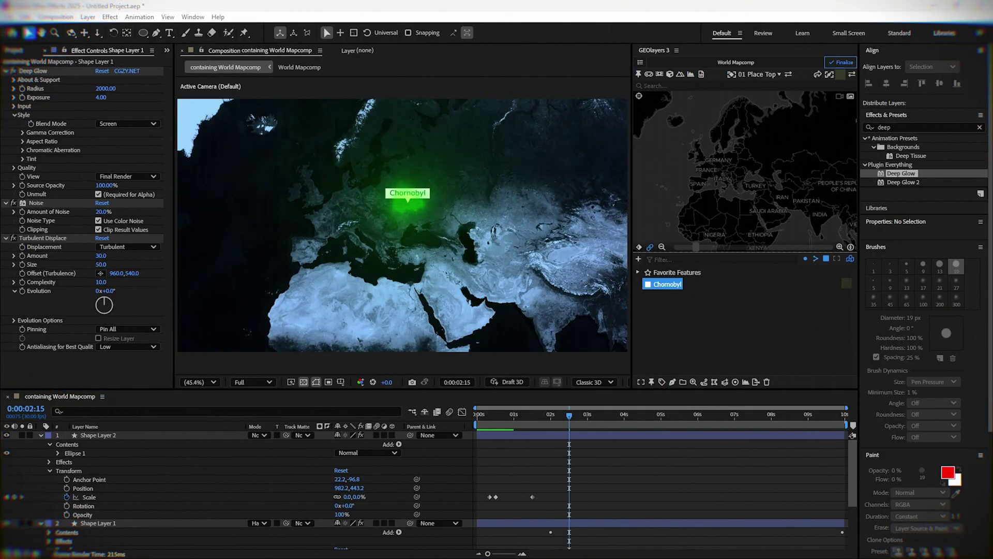
Step: Add a scale keyframe of 0% to the green shape layer at 0:00:01:00
{"action": "left_click_drag", "start_coordinate": [529, 411], "coordinate": [538, 434]}
{"action": "left_click", "coordinate": [118, 524]}
{"action": "scroll", "coordinate": [567, 479], "scroll_direction": "down", "scroll_amount": 3}
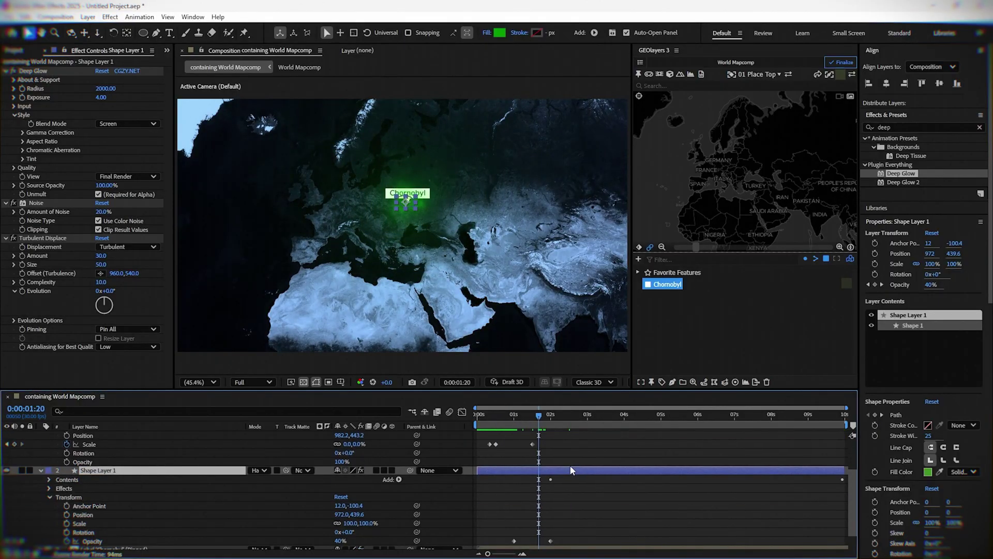
{"action": "left_click", "coordinate": [515, 418]}
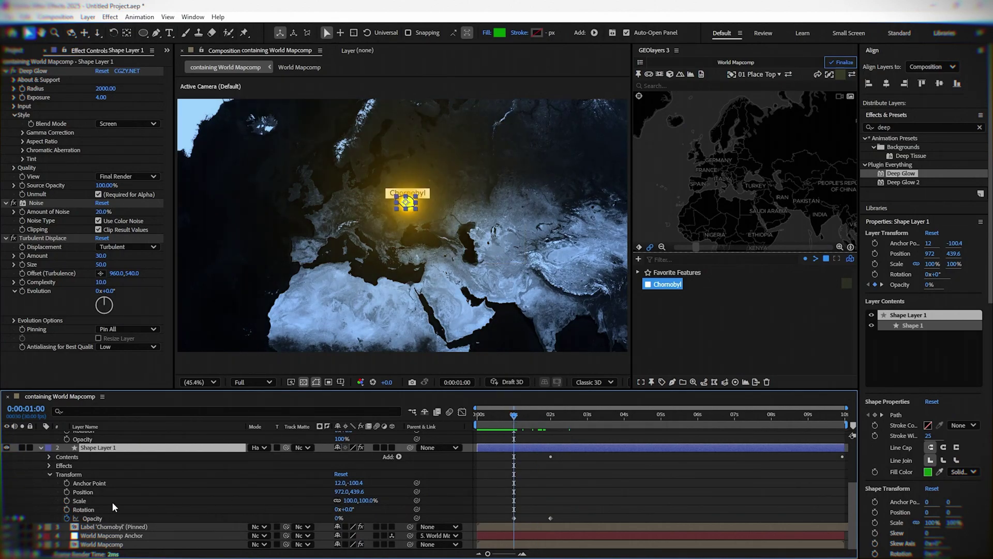
{"action": "left_click", "coordinate": [67, 501]}
{"action": "left_click", "coordinate": [350, 500]}
{"action": "type", "text": "0"}
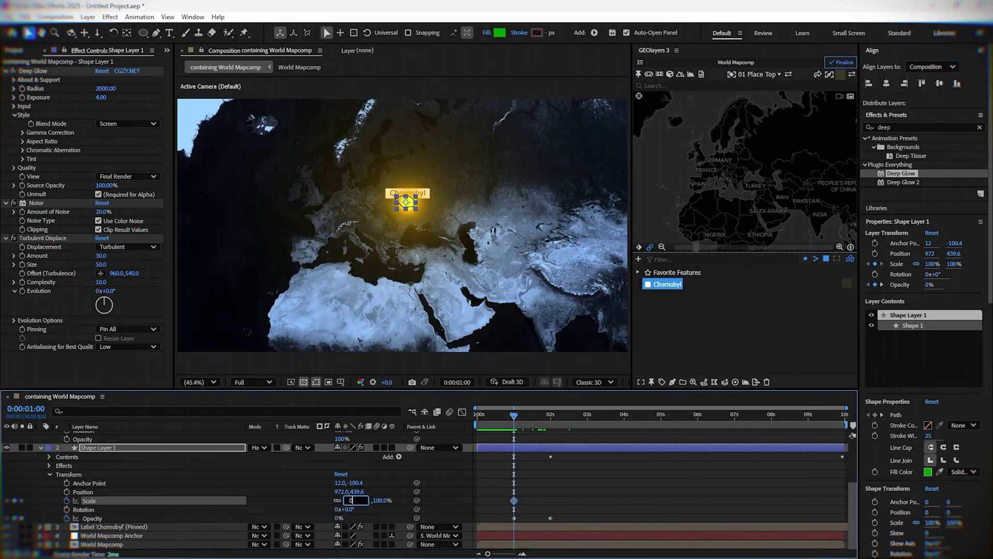
{"action": "key", "text": "Return"}
Step: Keyframe the green shape layer's scale at 100% at 0:00:02:00 and scrub through its spread
{"action": "left_click", "coordinate": [552, 412]}
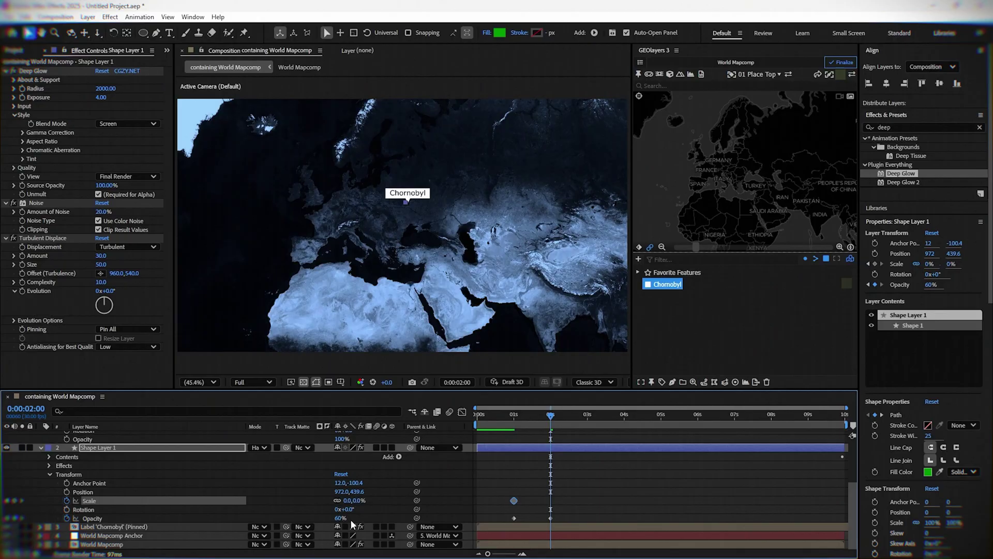
{"action": "left_click", "coordinate": [350, 500]}
{"action": "type", "text": "100"}
{"action": "key", "text": "Return"}
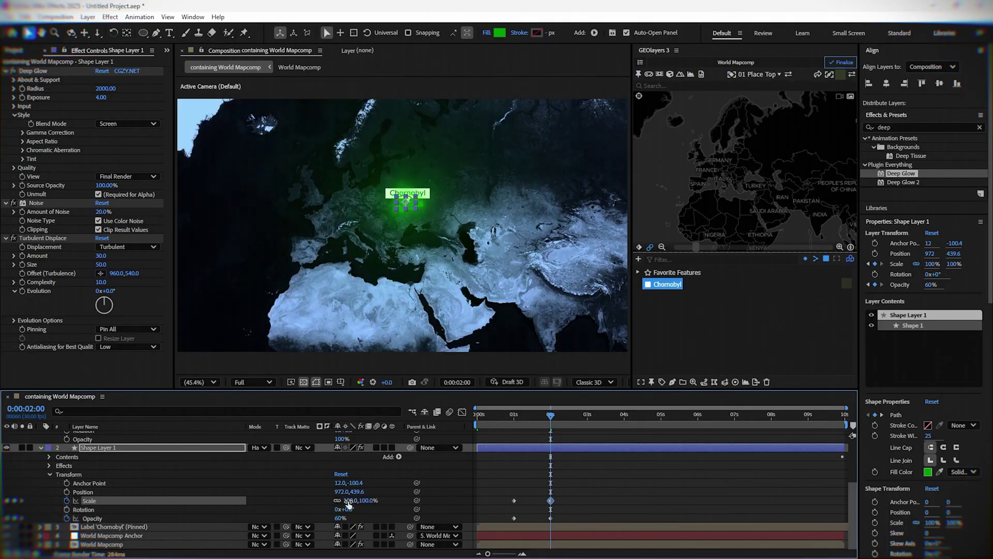
{"action": "left_click", "coordinate": [602, 469]}
{"action": "left_click_drag", "start_coordinate": [512, 414], "coordinate": [731, 445]}
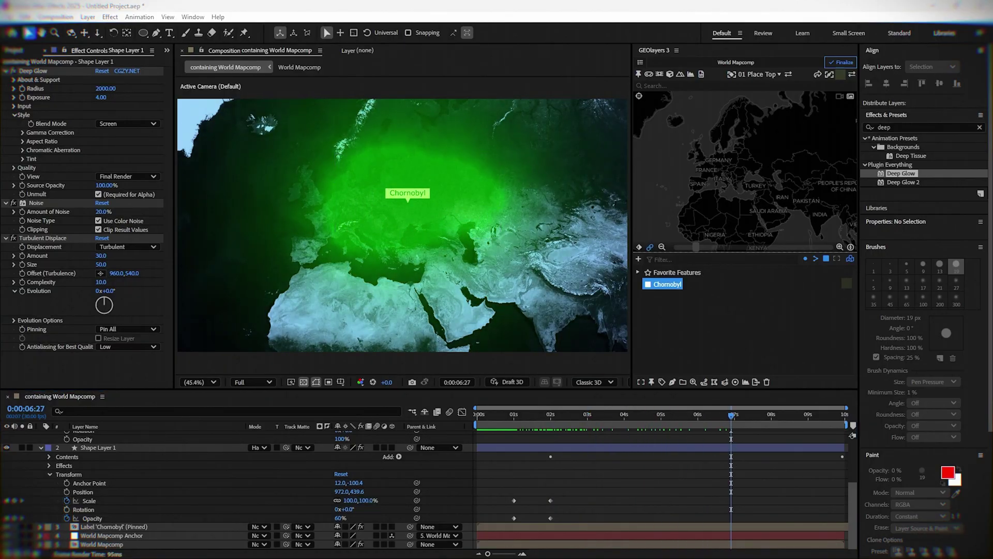
Step: Parent both shape layers to the World Mapcomp Anchor and make them 3D layers
{"action": "key", "text": "ctrl+v"}
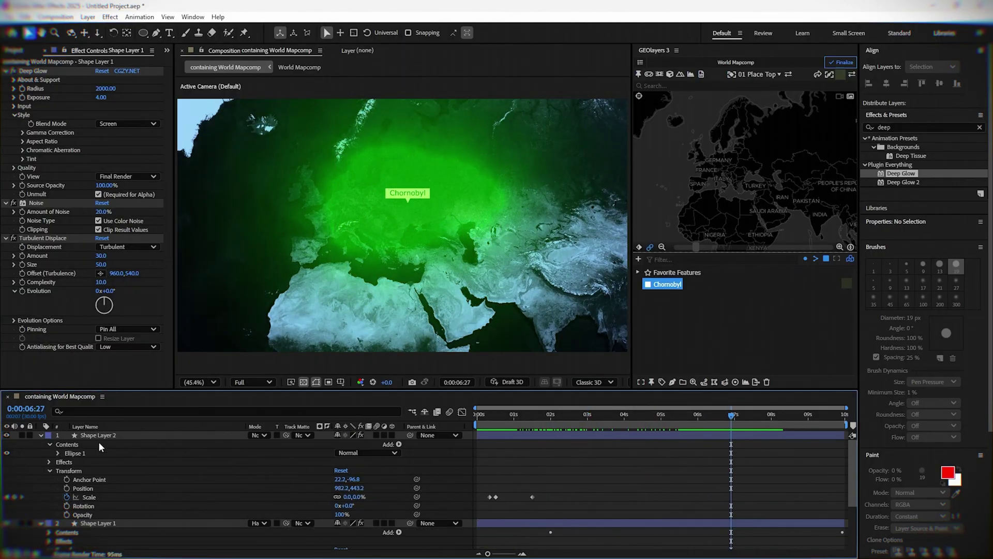
{"action": "left_click", "coordinate": [41, 439]}
{"action": "left_click", "coordinate": [40, 445]}
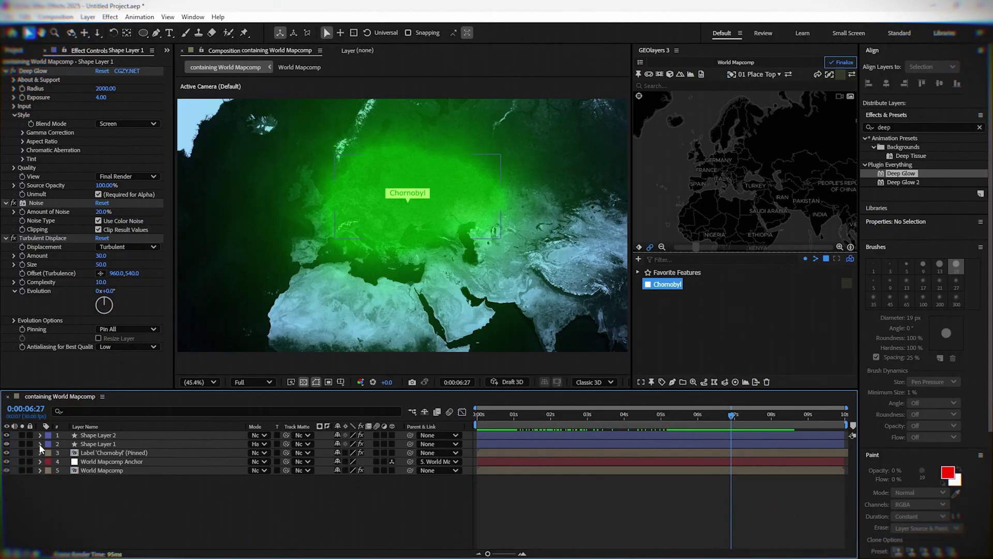
{"action": "left_click", "coordinate": [103, 437]}
{"action": "left_click", "coordinate": [104, 444], "text": "shift"}
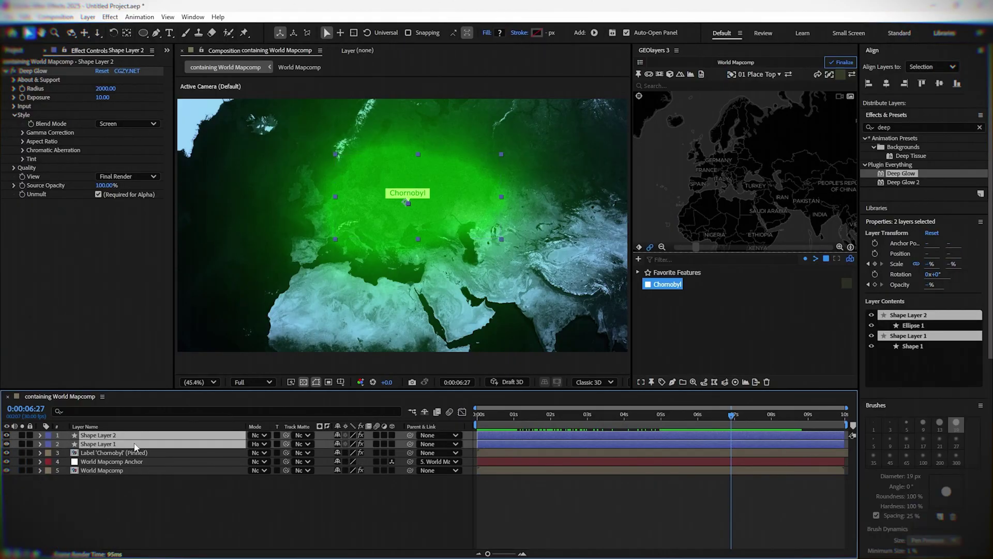
{"action": "left_click", "coordinate": [435, 436]}
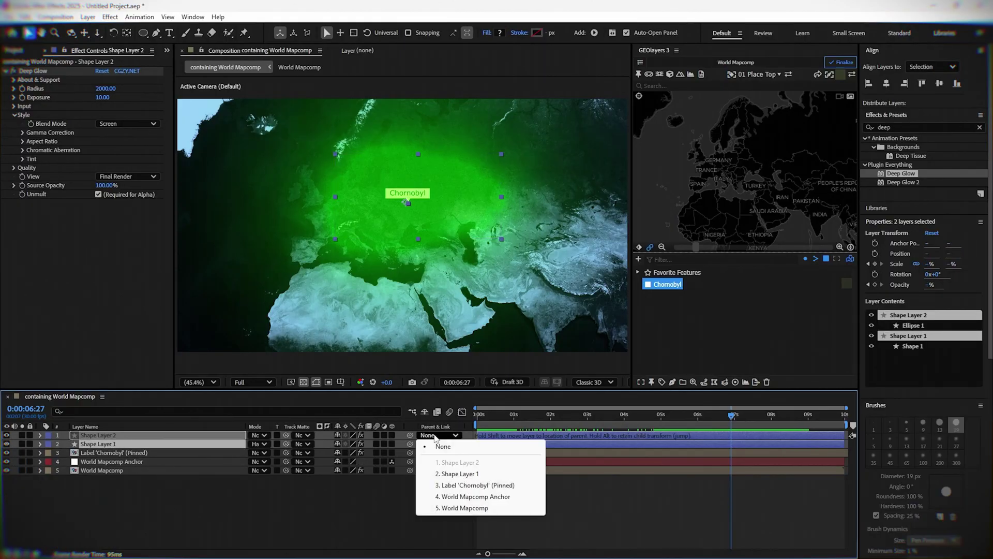
{"action": "left_click", "coordinate": [475, 496]}
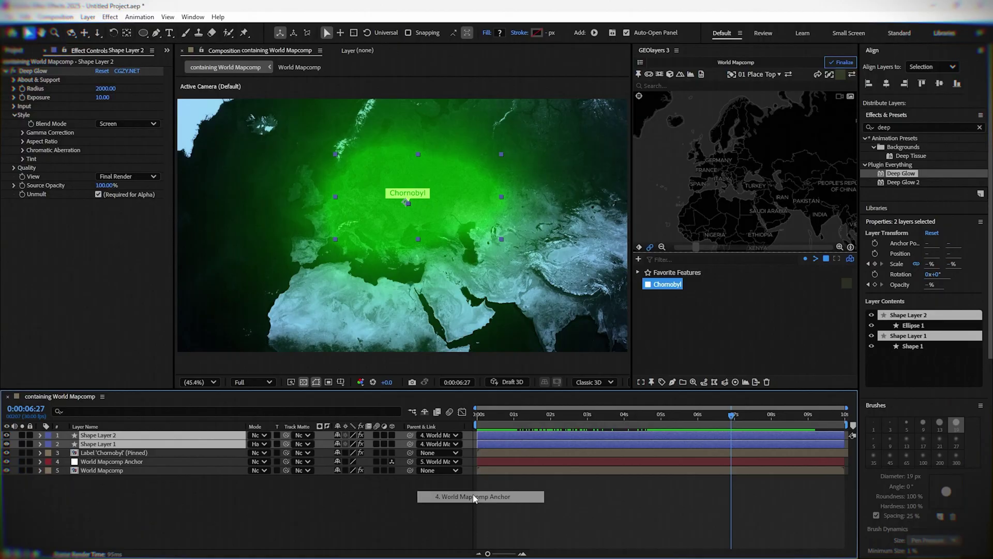
{"action": "left_click", "coordinate": [392, 434]}
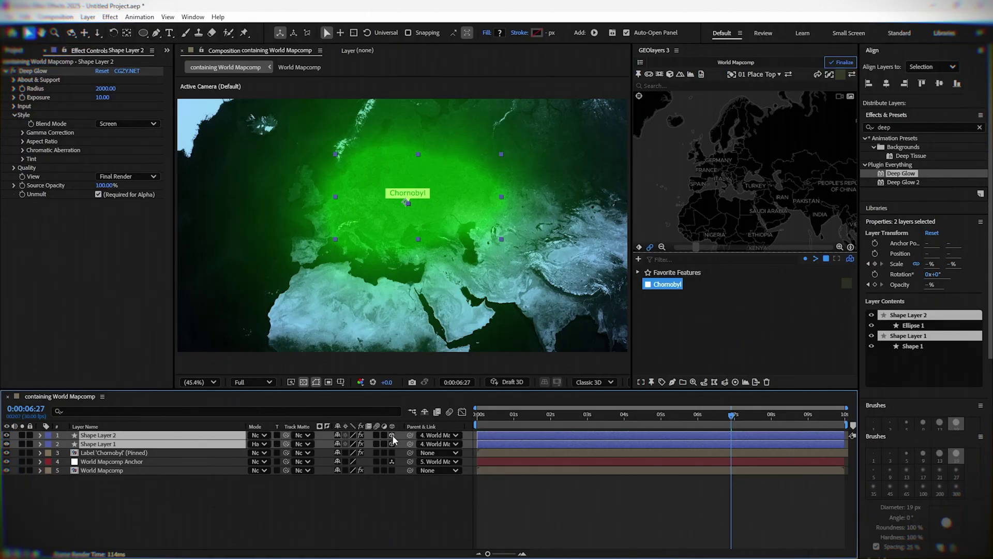
{"action": "left_click", "coordinate": [448, 504]}
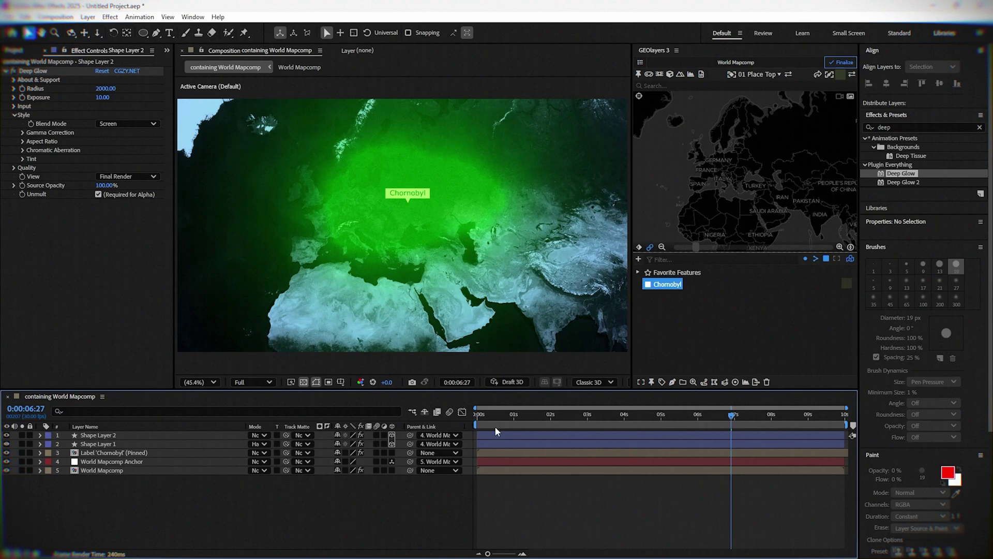
Step: Pan the map slightly at 0:00:04:29 to check that the parented shapes follow it
{"action": "left_click_drag", "start_coordinate": [540, 416], "coordinate": [660, 419]}
{"action": "left_click_drag", "start_coordinate": [787, 193], "coordinate": [762, 185]}
{"action": "left_click", "coordinate": [635, 509]}
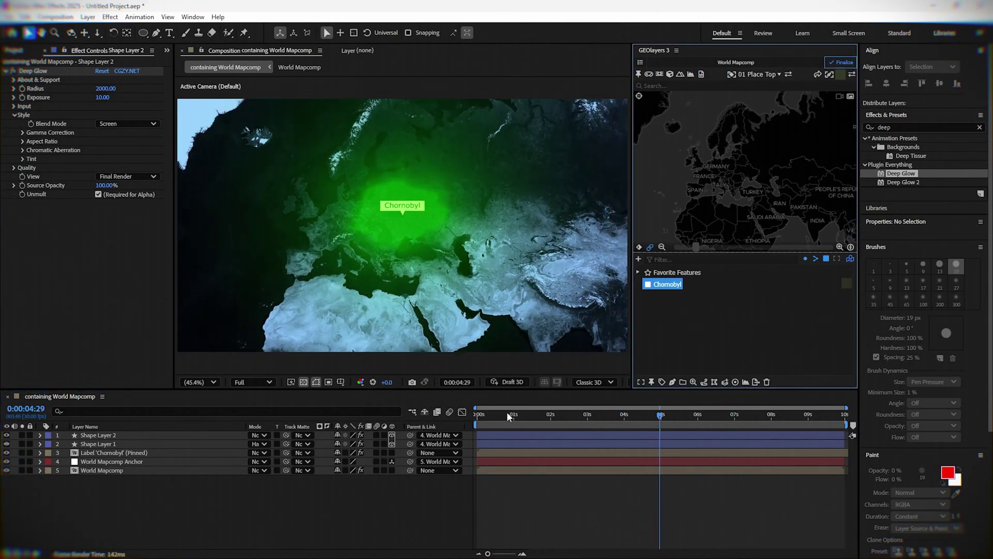
Step: Frame the map closely on Ukraine at 0:00:00:00, at about latitude 49.5°, longitude 29.5° and zoom 4.97, and scrub to check the framing
{"action": "key", "text": "Home"}
{"action": "scroll", "coordinate": [724, 179], "scroll_direction": "up", "scroll_amount": 3}
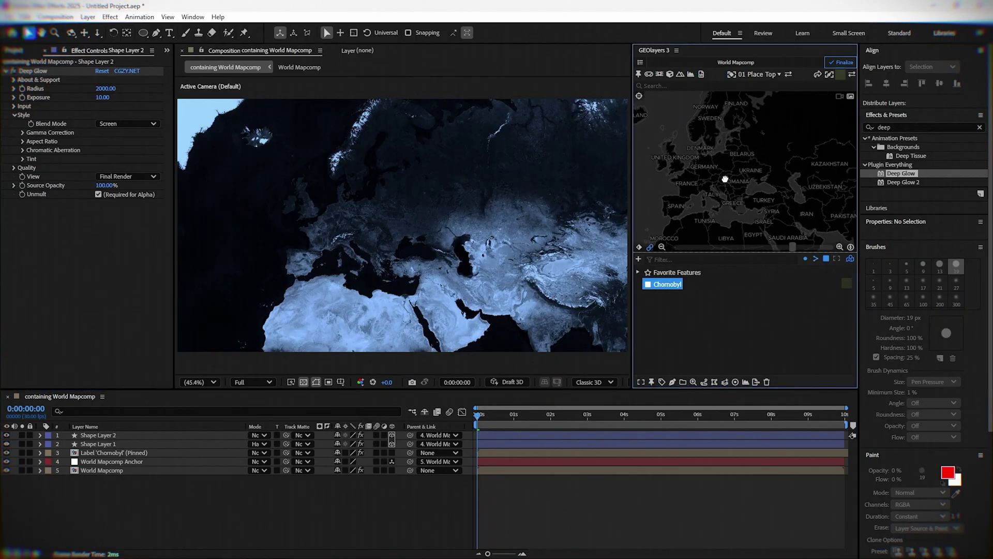
{"action": "scroll", "coordinate": [724, 178], "scroll_direction": "up", "scroll_amount": 2}
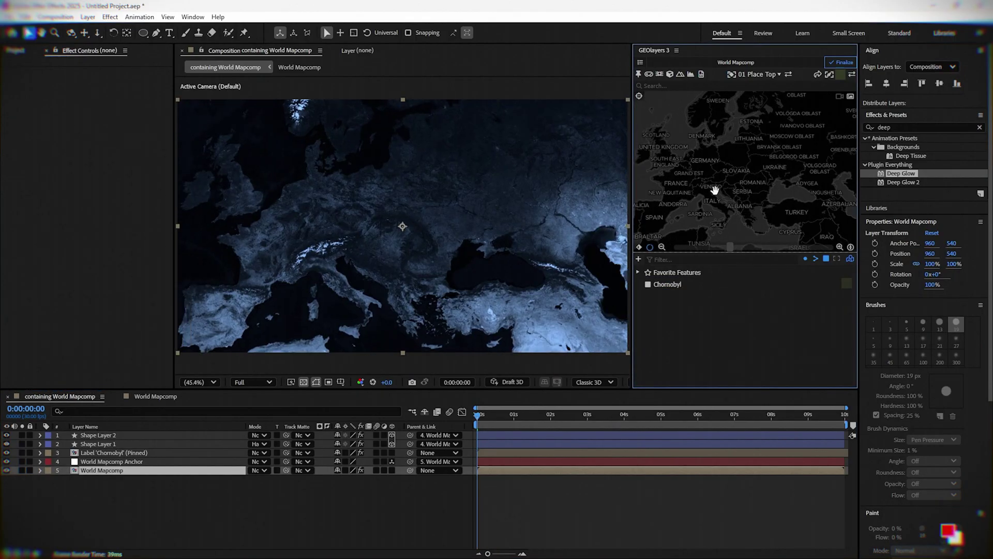
{"action": "left_click_drag", "start_coordinate": [538, 418], "coordinate": [455, 425]}
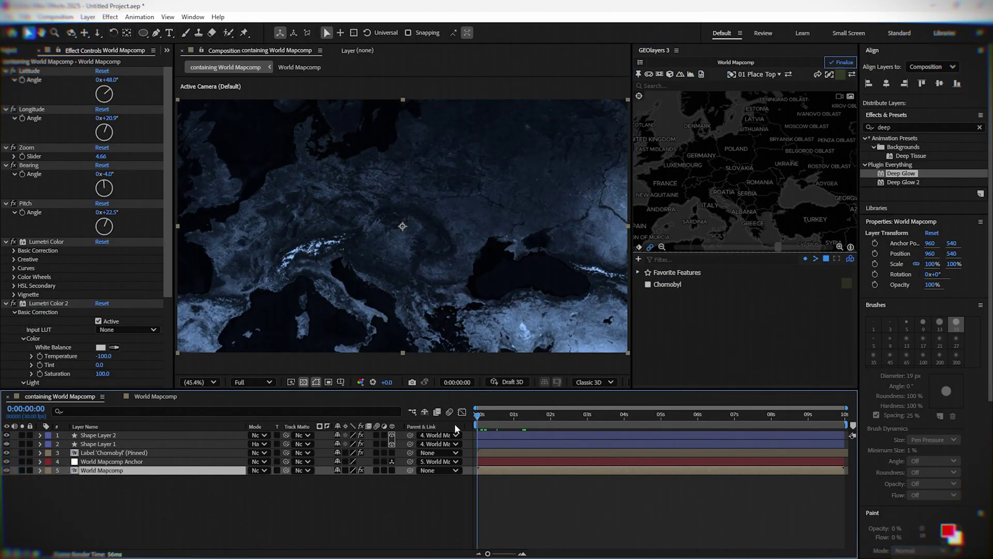
{"action": "left_click_drag", "start_coordinate": [782, 194], "coordinate": [755, 205]}
{"action": "scroll", "coordinate": [783, 175], "scroll_direction": "up", "scroll_amount": 1}
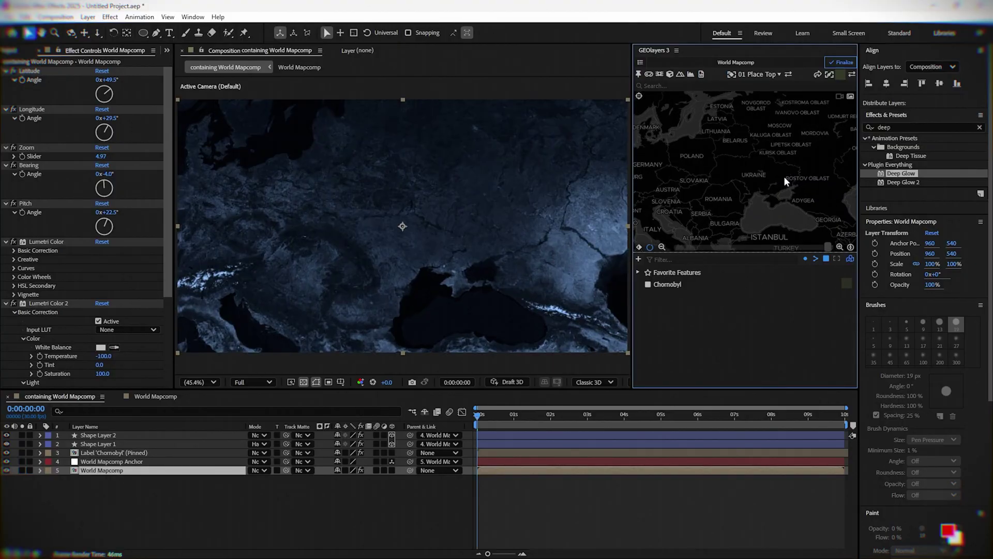
{"action": "left_click", "coordinate": [194, 383]}
{"action": "left_click", "coordinate": [203, 179]}
{"action": "mouse_move", "coordinate": [541, 418]}
{"action": "left_mouse_down"}
{"action": "mouse_move", "coordinate": [514, 419]}
{"action": "mouse_move", "coordinate": [524, 421]}
{"action": "left_mouse_up"}
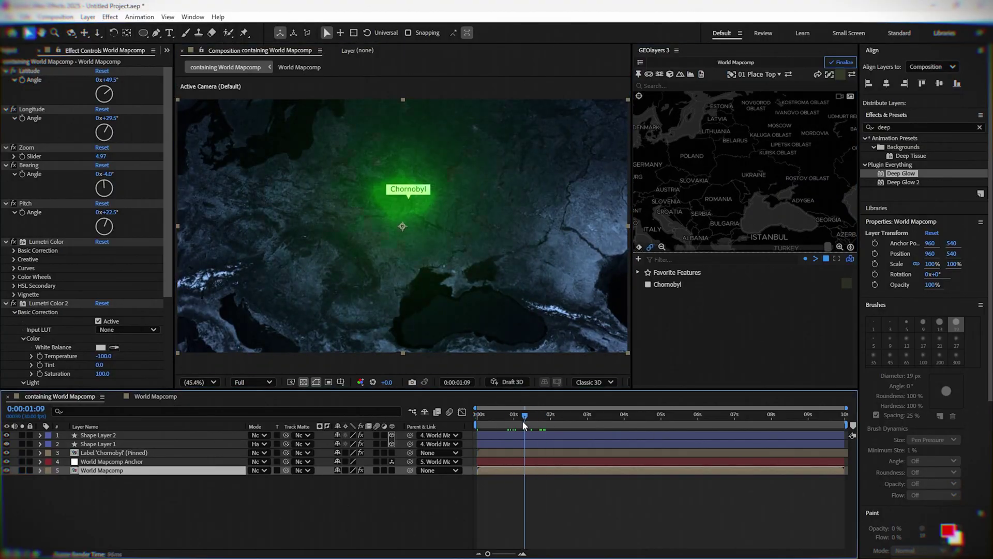
Step: Keyframe the map view at the start, and at 0:00:09:29 set zoom 3.15, latitude 54.2°, longitude 35.2°, bearing 21.6° and pitch 24°
{"action": "key", "text": "Home"}
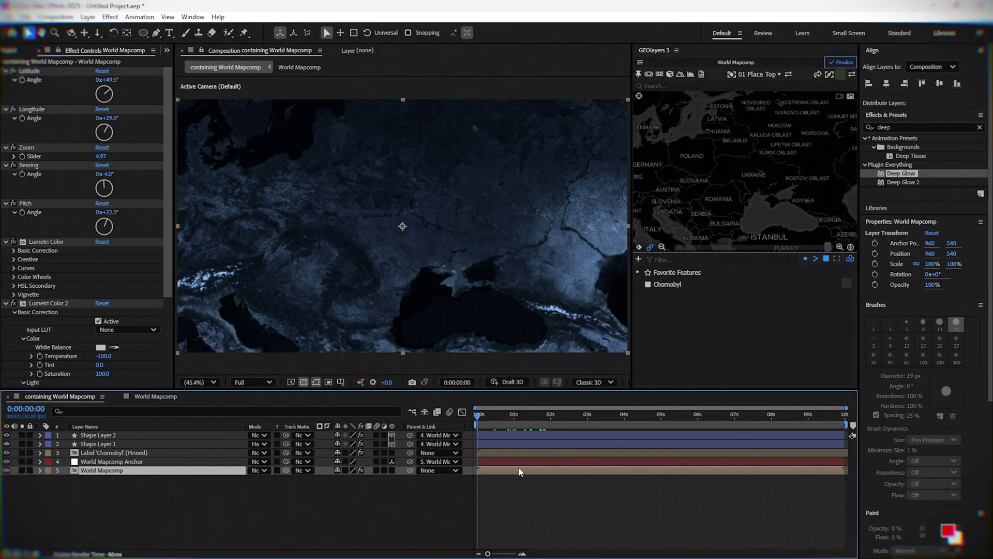
{"action": "left_click", "coordinate": [639, 247]}
{"action": "left_click_drag", "start_coordinate": [750, 418], "coordinate": [845, 418]}
{"action": "scroll", "coordinate": [754, 201], "scroll_direction": "down", "scroll_amount": 1}
{"action": "scroll", "coordinate": [754, 200], "scroll_direction": "down", "scroll_amount": 2}
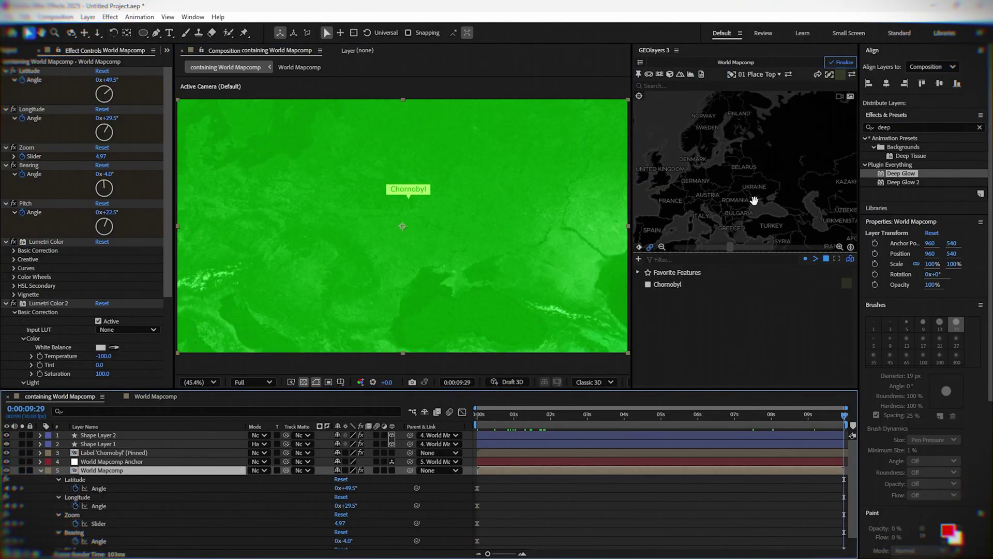
{"action": "scroll", "coordinate": [741, 186], "scroll_direction": "down", "scroll_amount": 3}
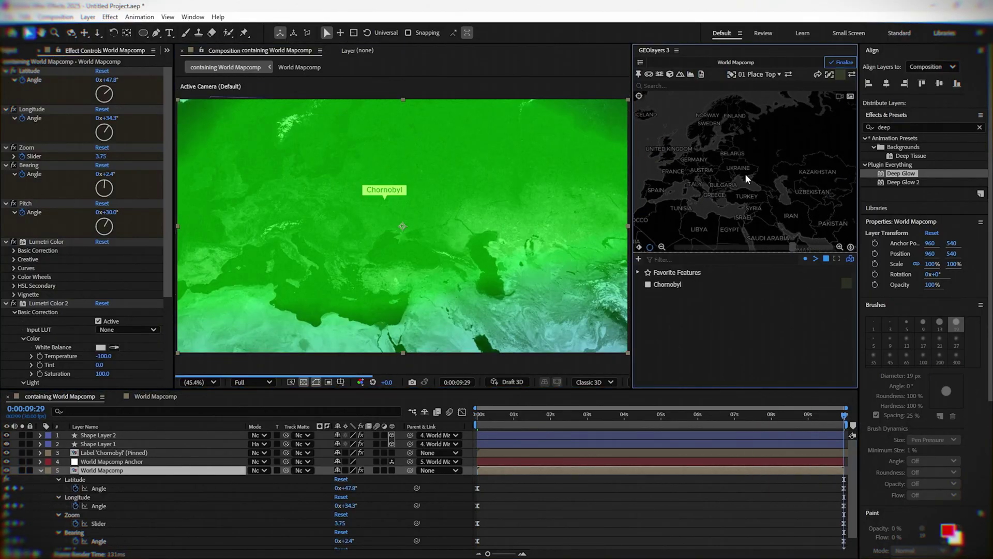
{"action": "scroll", "coordinate": [744, 186], "scroll_direction": "down", "scroll_amount": 2}
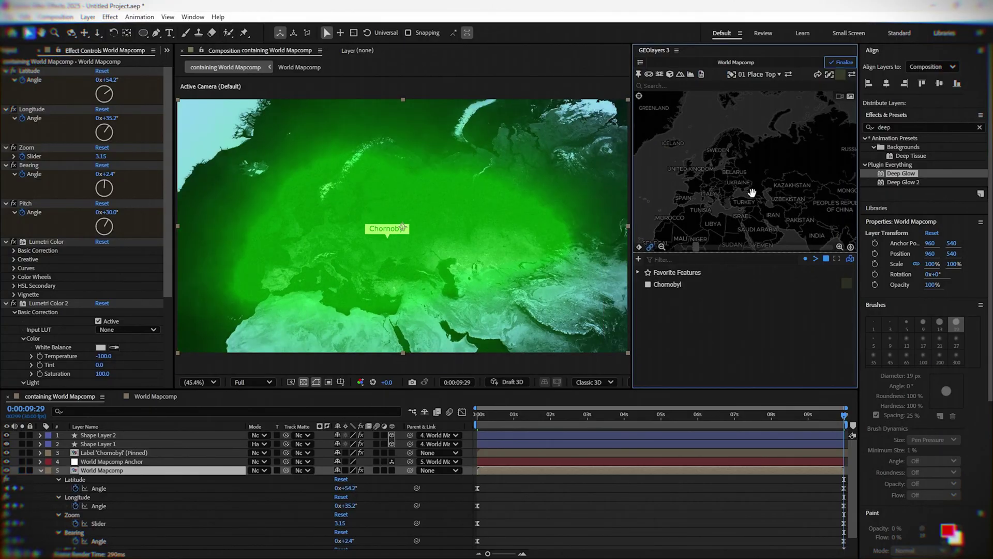
{"action": "mouse_move", "coordinate": [752, 193]}
{"action": "left_mouse_down"}
{"action": "mouse_move", "coordinate": [754, 216]}
{"action": "mouse_move", "coordinate": [752, 181]}
{"action": "left_mouse_up"}
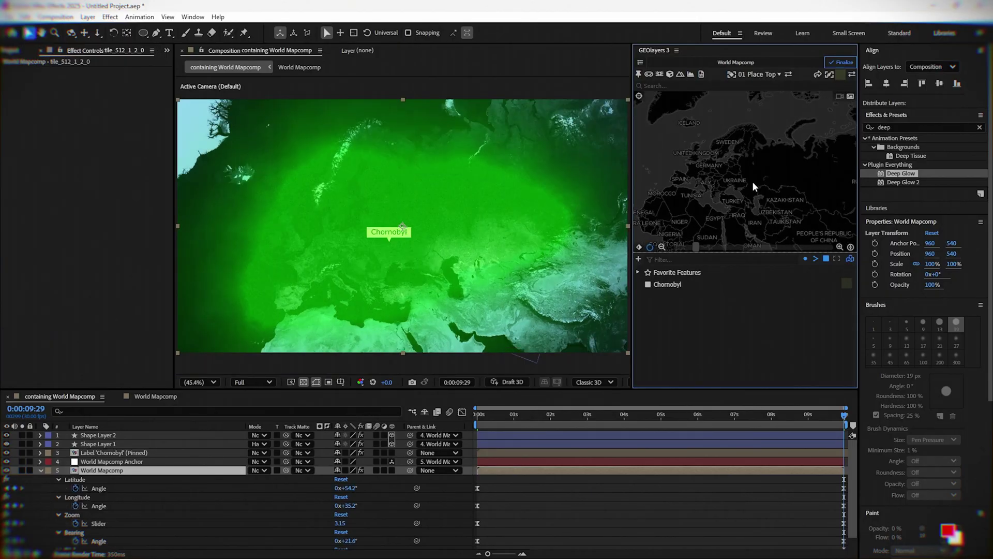
{"action": "left_click_drag", "start_coordinate": [711, 417], "coordinate": [855, 429]}
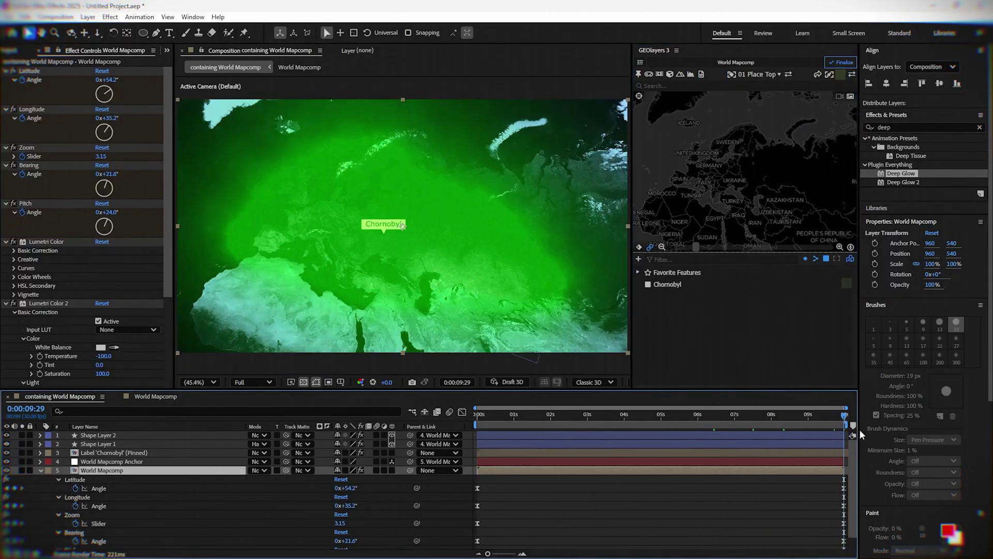
Step: At 0:00:09:29, pull the far southeastern point of Shape Layer 1's green contamination path inward, towards Chornobyl
{"action": "left_click", "coordinate": [107, 444]}
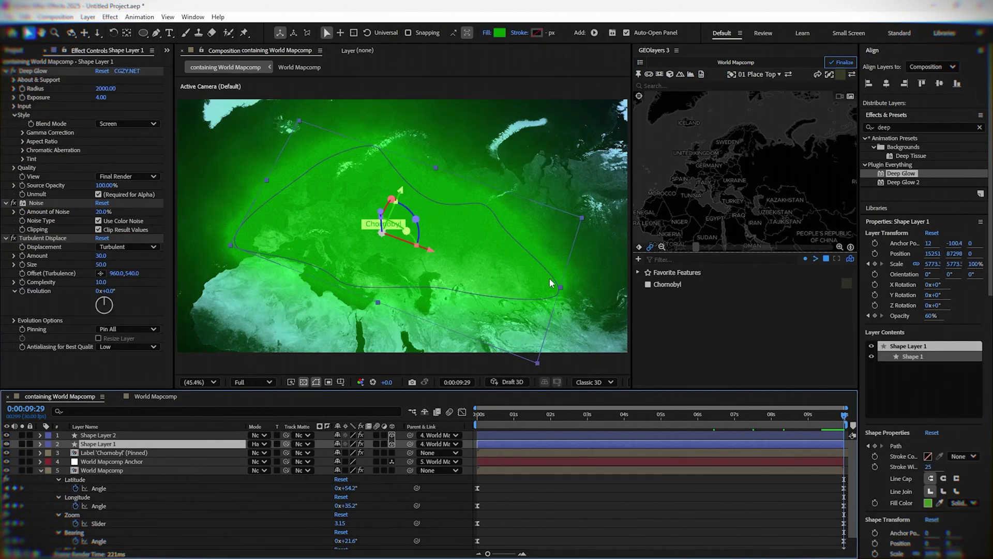
{"action": "left_click", "coordinate": [40, 444]}
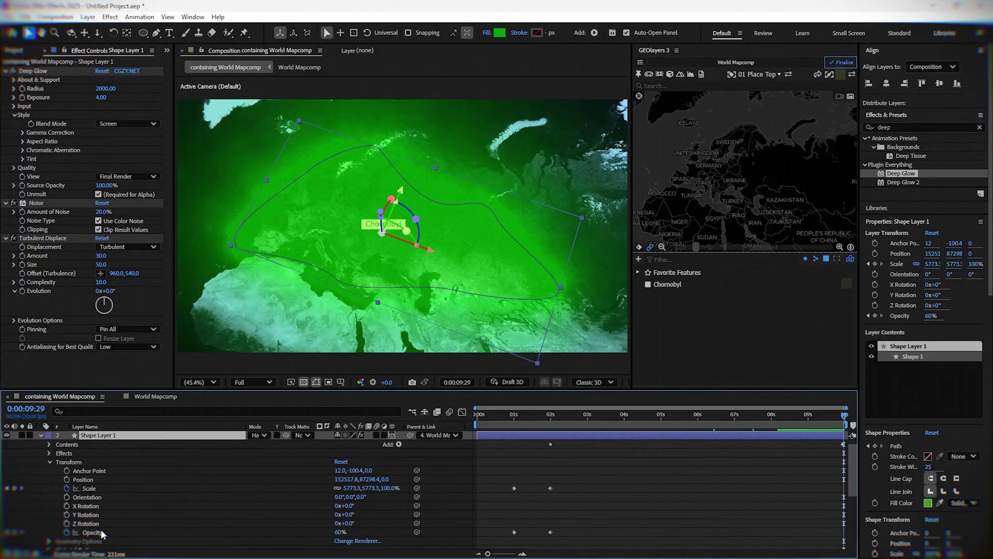
{"action": "left_click", "coordinate": [94, 533]}
{"action": "left_click", "coordinate": [69, 462]}
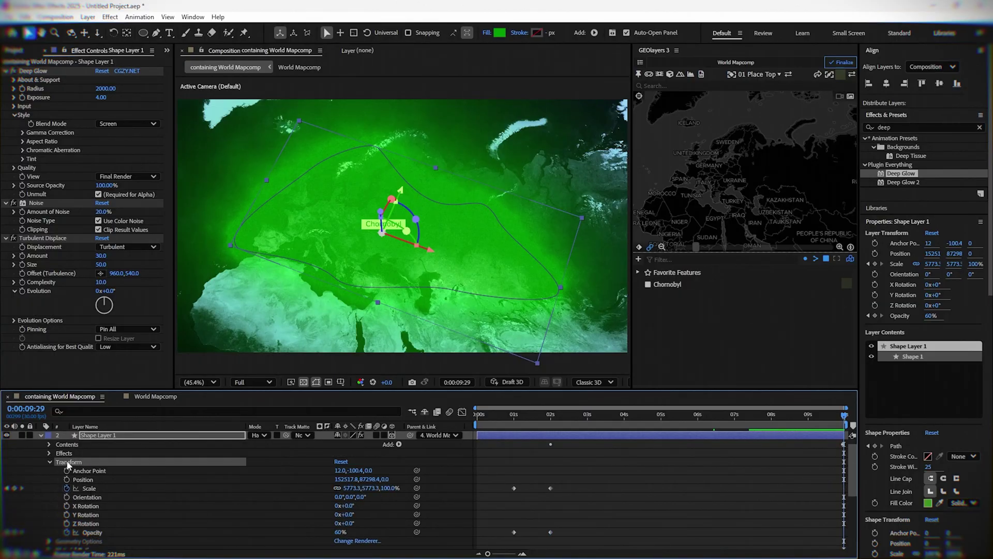
{"action": "left_click", "coordinate": [97, 533]}
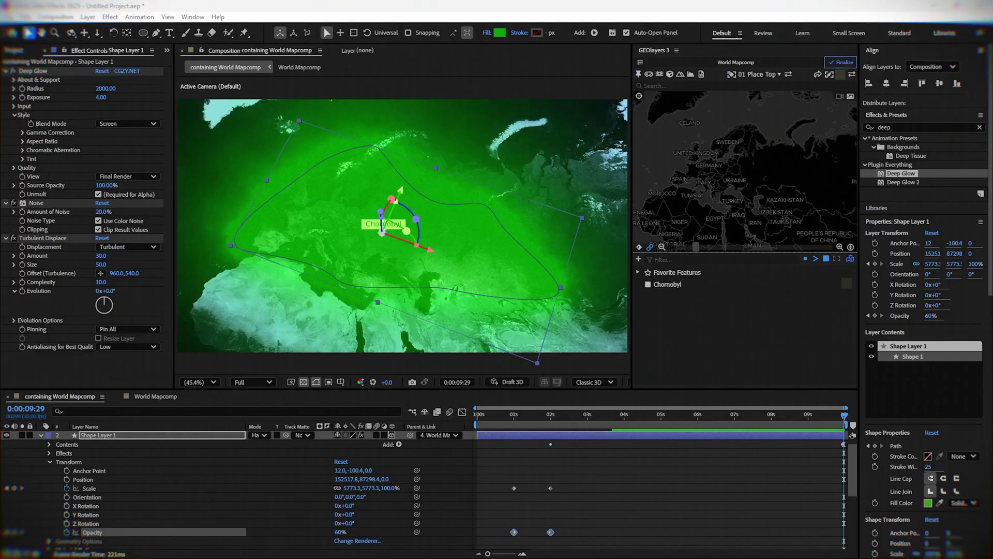
{"action": "left_click", "coordinate": [49, 443]}
{"action": "left_click", "coordinate": [106, 470]}
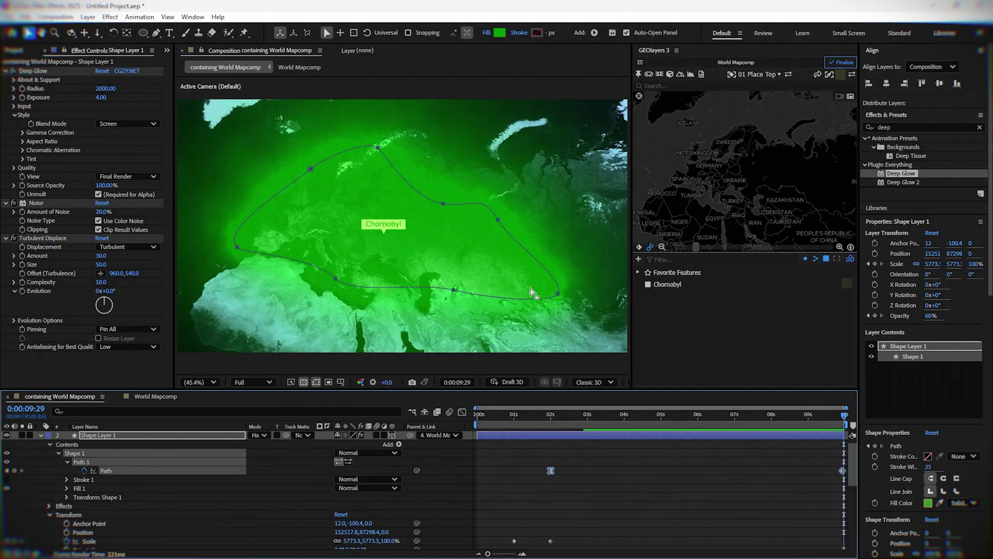
{"action": "double_click", "coordinate": [557, 294]}
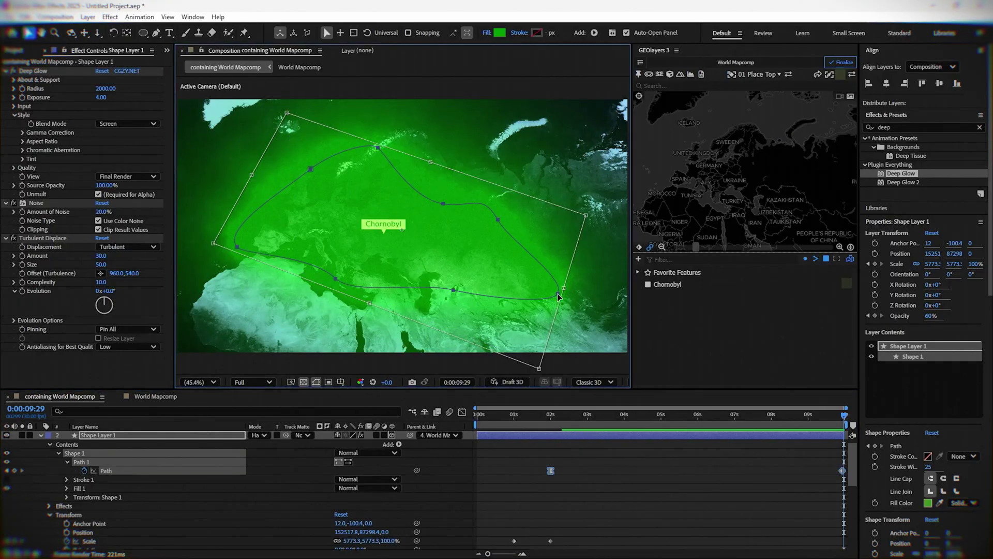
{"action": "left_click", "coordinate": [556, 292]}
{"action": "left_click_drag", "start_coordinate": [554, 292], "coordinate": [482, 257]}
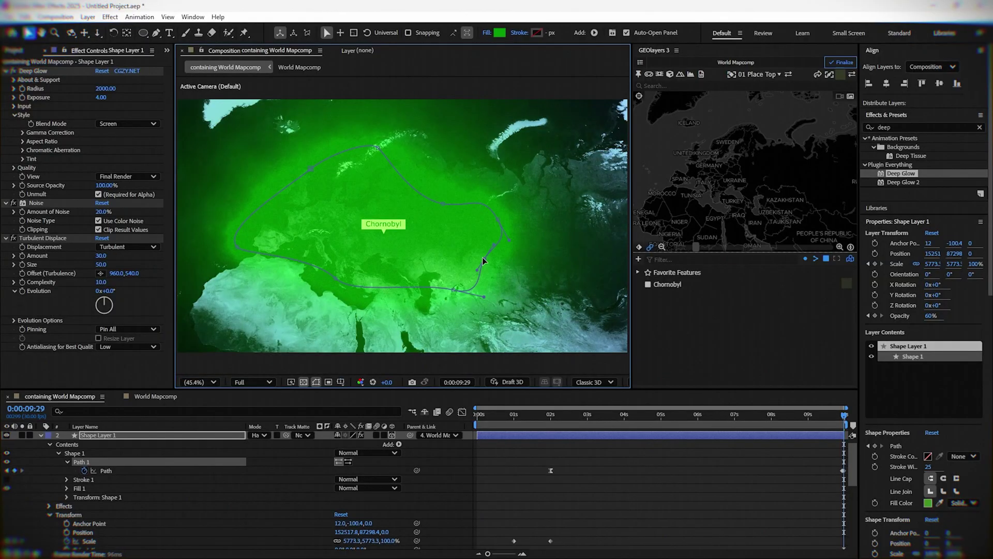
Step: Tighten the contamination path by moving its southern and northern points inward and adjusting its northeastern and northwestern points
{"action": "left_click_drag", "start_coordinate": [452, 288], "coordinate": [417, 272]}
{"action": "left_click_drag", "start_coordinate": [377, 147], "coordinate": [358, 172]}
{"action": "left_click_drag", "start_coordinate": [443, 203], "coordinate": [457, 197]}
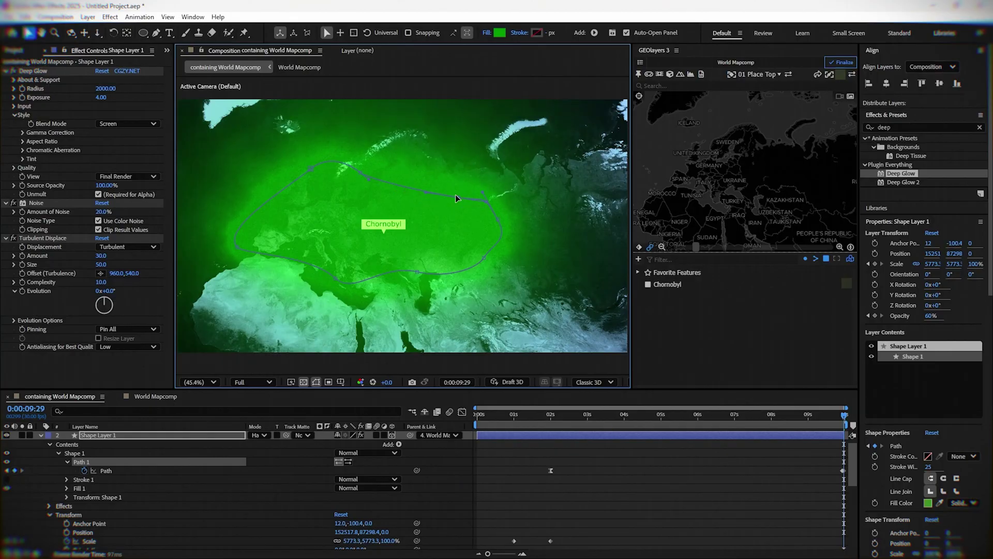
{"action": "left_click", "coordinate": [311, 169]}
{"action": "left_click_drag", "start_coordinate": [309, 167], "coordinate": [332, 170]}
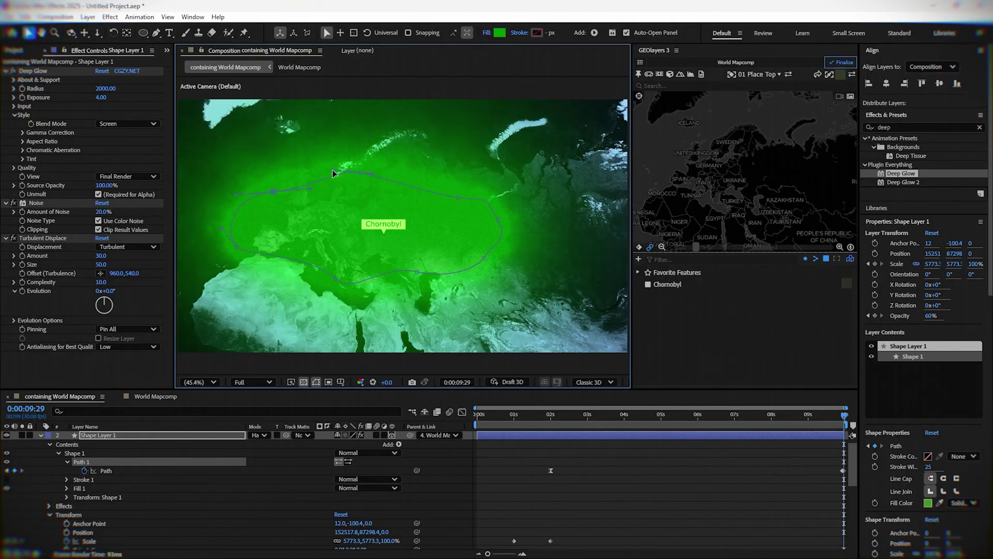
Step: Round the contamination path's eastern bend with its curve handles and move its Mediterranean point slightly east
{"action": "left_click", "coordinate": [457, 197]}
{"action": "left_click_drag", "start_coordinate": [486, 192], "coordinate": [476, 275]}
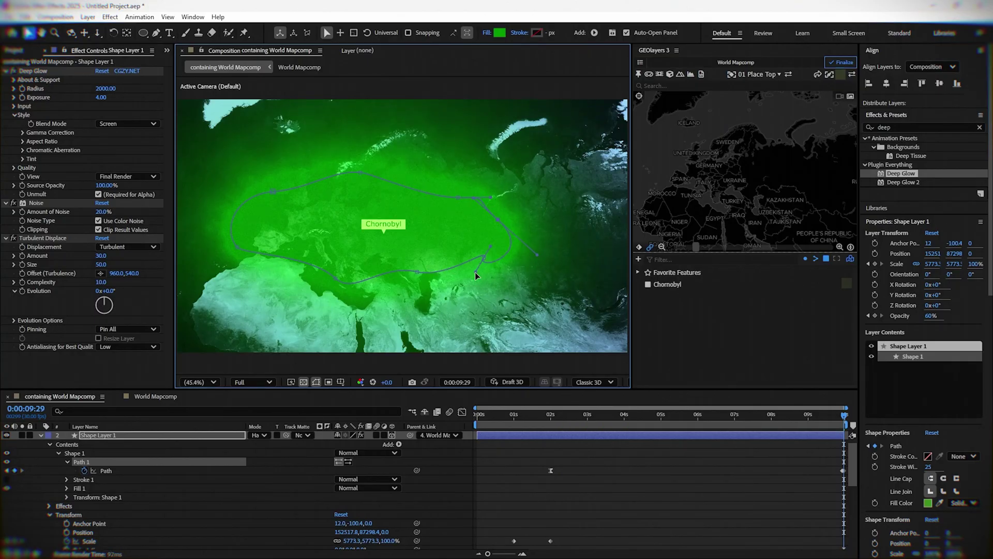
{"action": "left_click", "coordinate": [342, 275]}
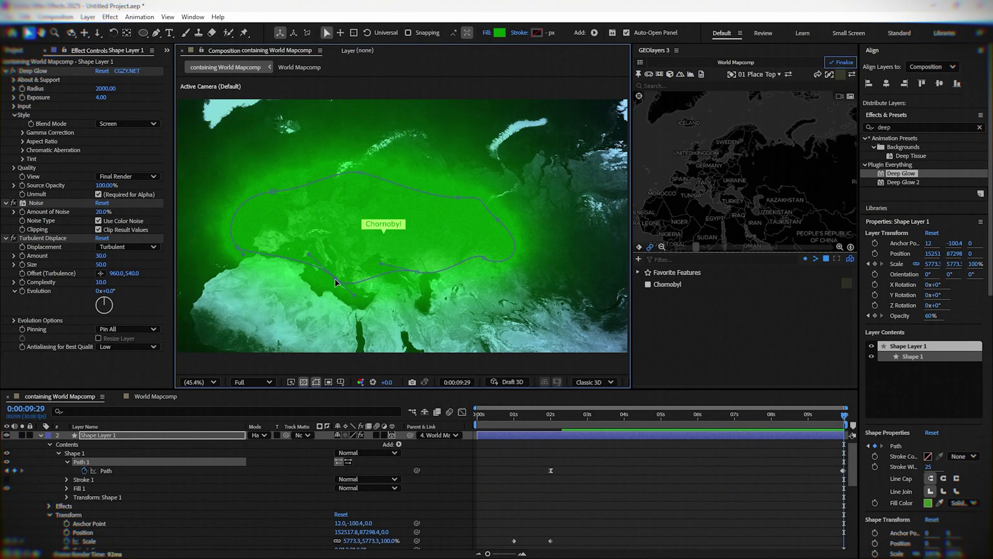
{"action": "left_click_drag", "start_coordinate": [334, 278], "coordinate": [345, 276]}
{"action": "left_click_drag", "start_coordinate": [514, 420], "coordinate": [848, 462]}
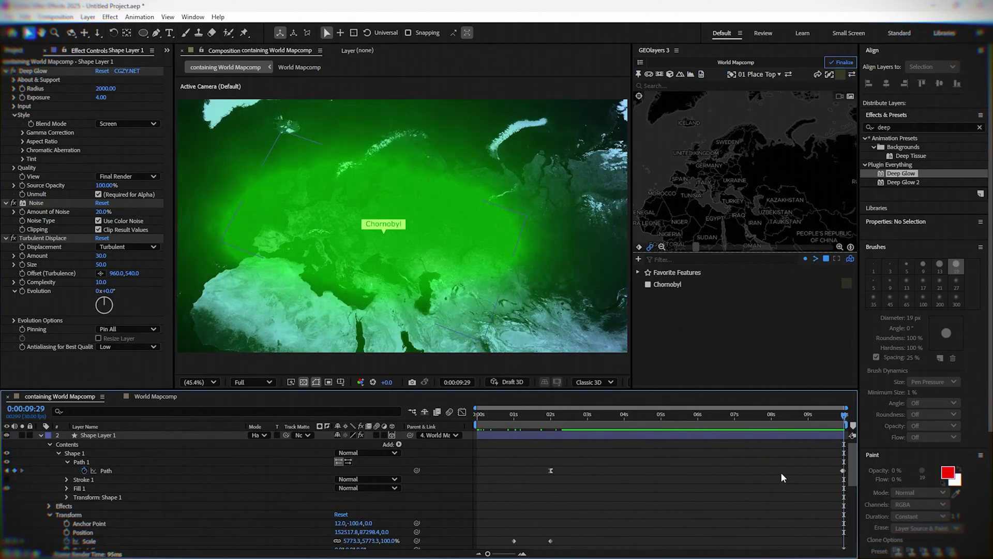
Step: Reframe the final map view by panning it southeast and zooming out slightly over Europe
{"action": "scroll", "coordinate": [782, 471], "scroll_direction": "down", "scroll_amount": 8}
{"action": "scroll", "coordinate": [783, 471], "scroll_direction": "up", "scroll_amount": 8}
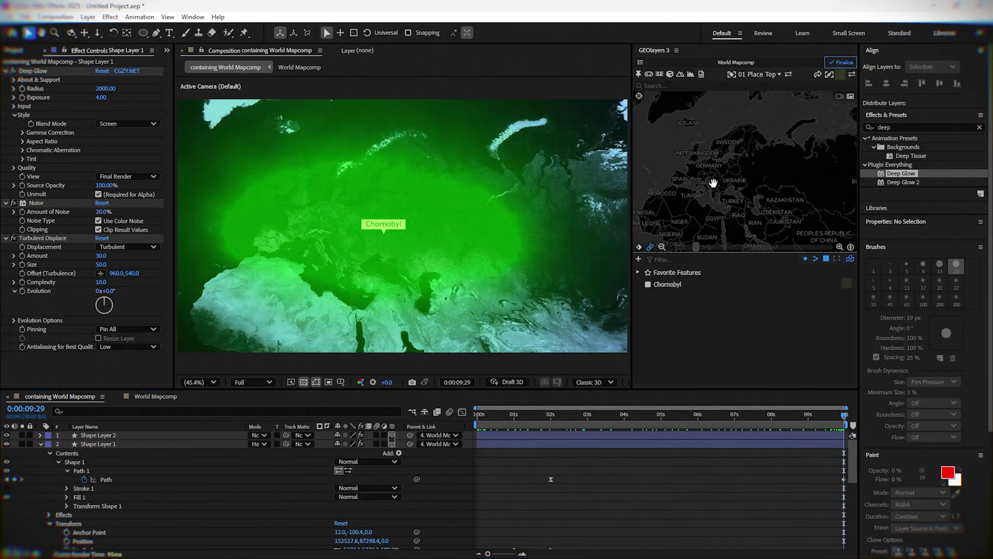
{"action": "left_click_drag", "start_coordinate": [720, 185], "coordinate": [747, 207]}
{"action": "scroll", "coordinate": [726, 185], "scroll_direction": "down", "scroll_amount": 2}
Step: Refine Shape Layer 1's contamination path in the new framing, moving its southeastern point slightly outward and its northeastern point inward
{"action": "left_click", "coordinate": [510, 445]}
{"action": "double_click", "coordinate": [454, 261]}
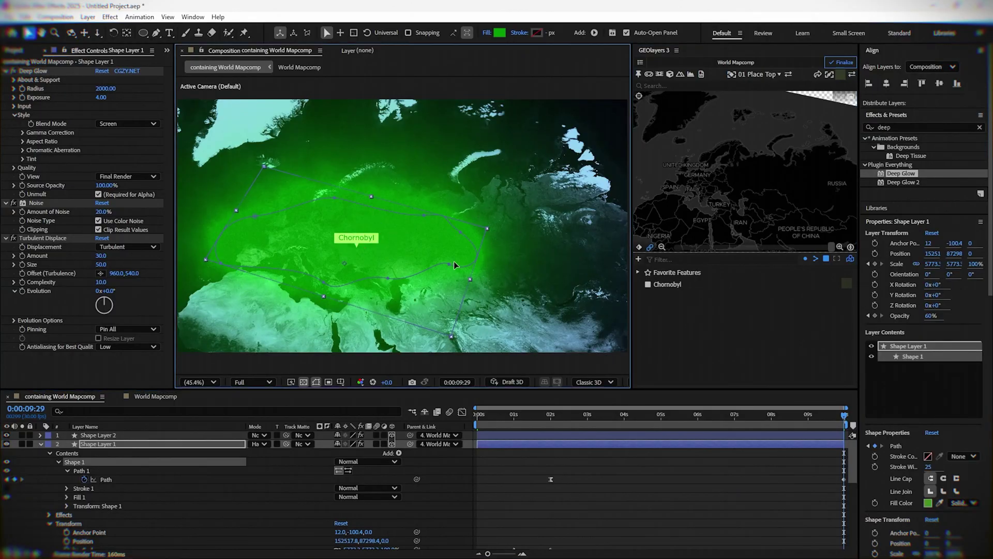
{"action": "left_click_drag", "start_coordinate": [448, 265], "coordinate": [453, 271]}
{"action": "mouse_move", "coordinate": [424, 215]}
{"action": "left_mouse_down"}
{"action": "mouse_move", "coordinate": [433, 231]}
{"action": "mouse_move", "coordinate": [412, 226]}
{"action": "left_mouse_up"}
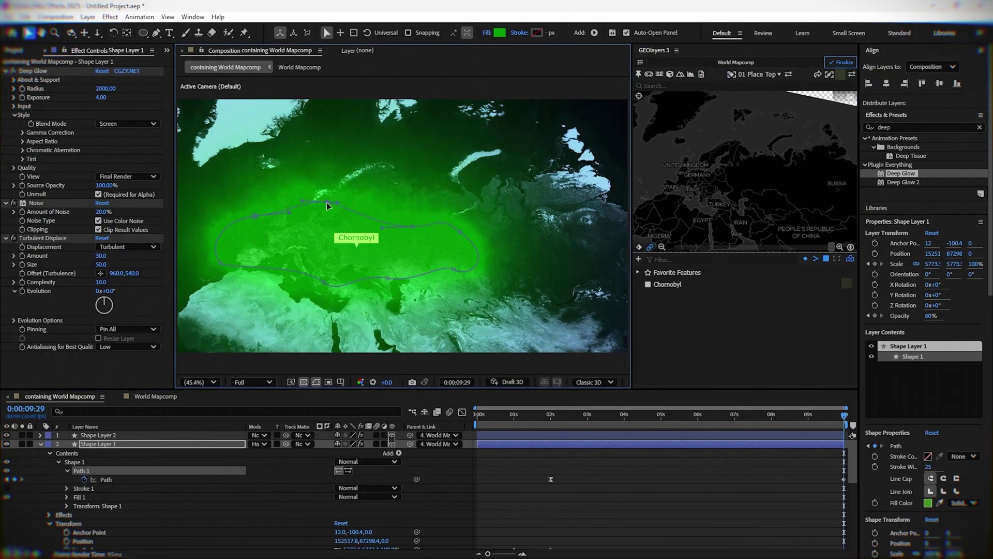